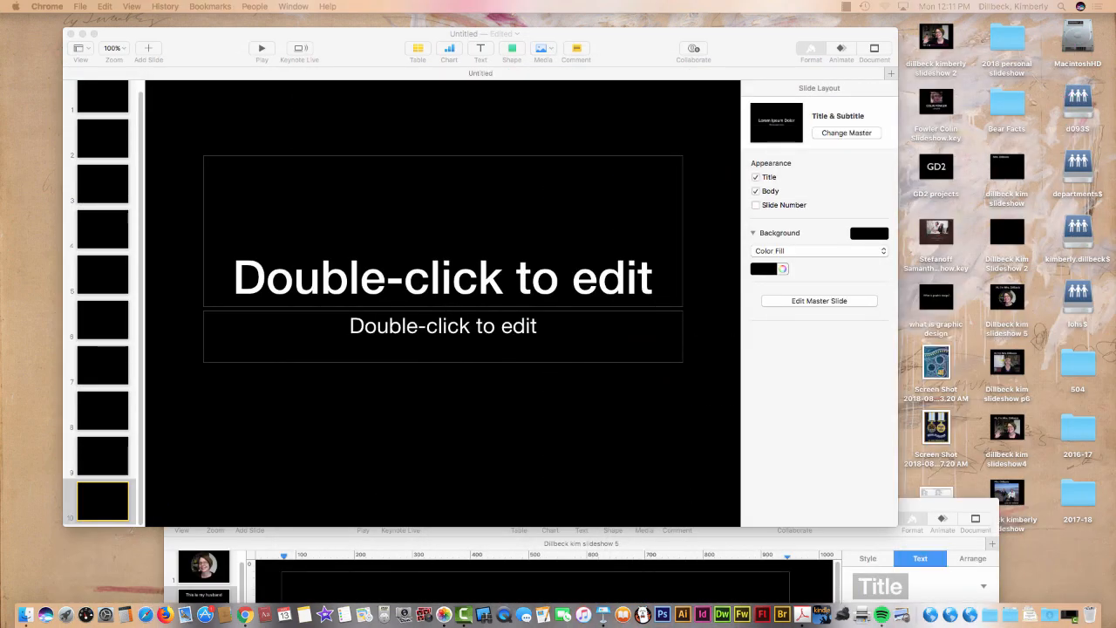
# Step: Place the Screen Shot photo from the desktop's 2018 personal slideshow folder onto slide 1 and move the folder window out of the way
pyautogui.scroll(1, 103, 304)
pyautogui.click(103, 103)
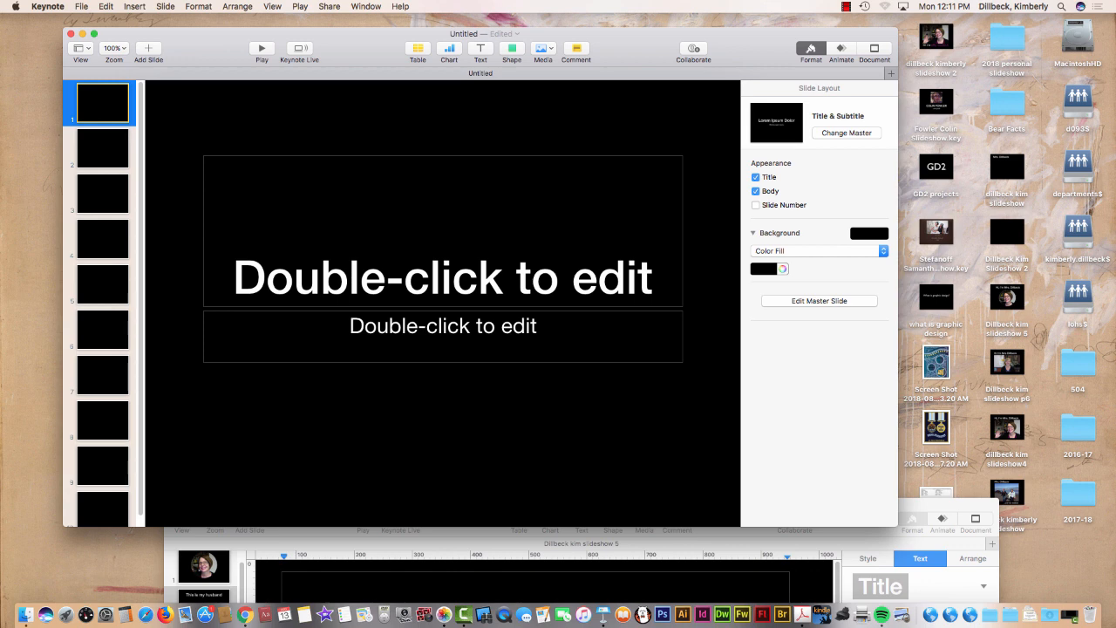
pyautogui.doubleClick(1007, 39)
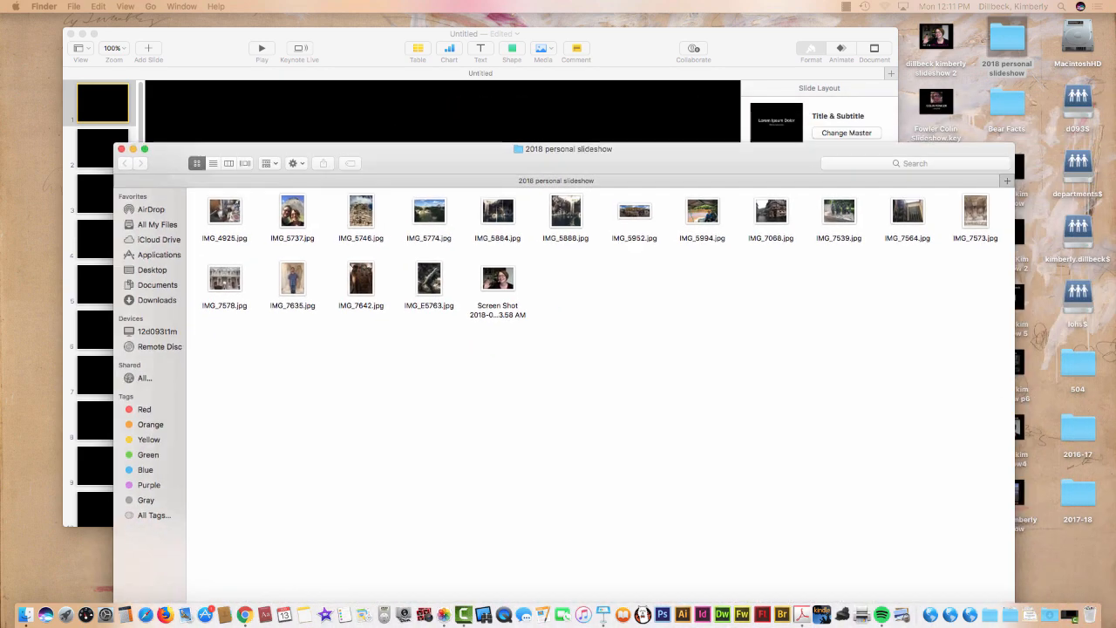
pyautogui.moveTo(645, 149); pyautogui.dragTo(603, 104)
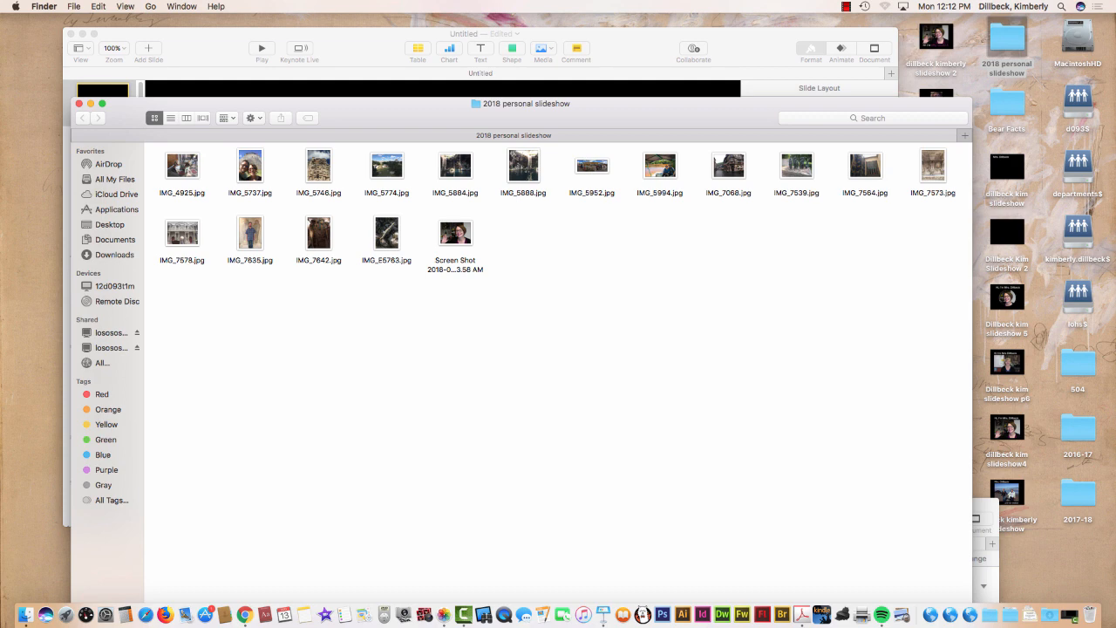
pyautogui.moveTo(418, 103); pyautogui.dragTo(919, 40)
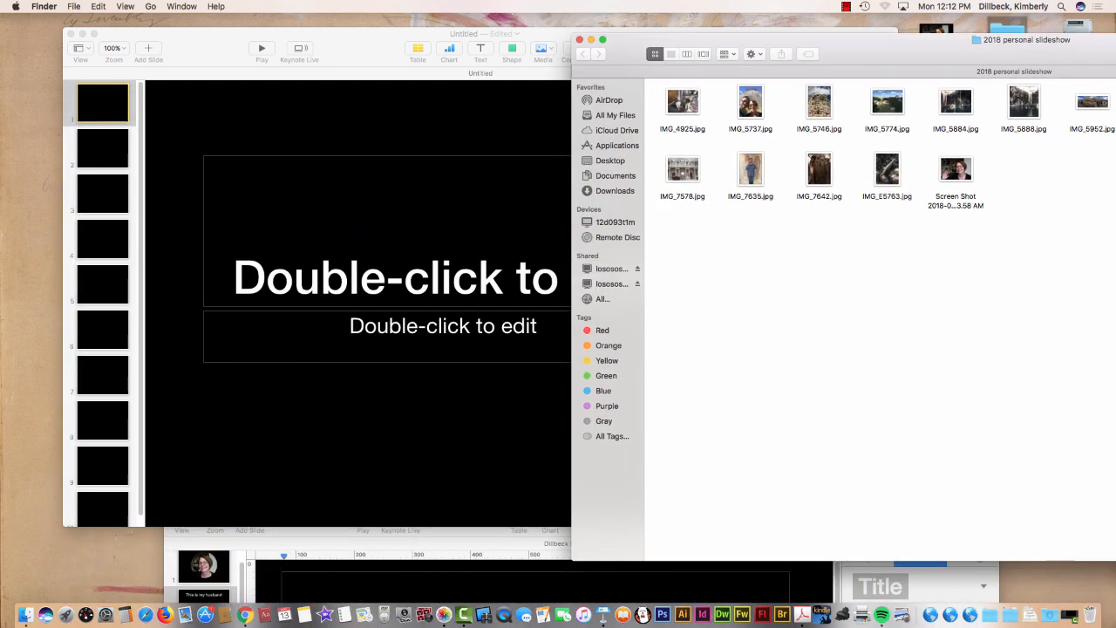
pyautogui.moveTo(956, 168); pyautogui.dragTo(410, 336)
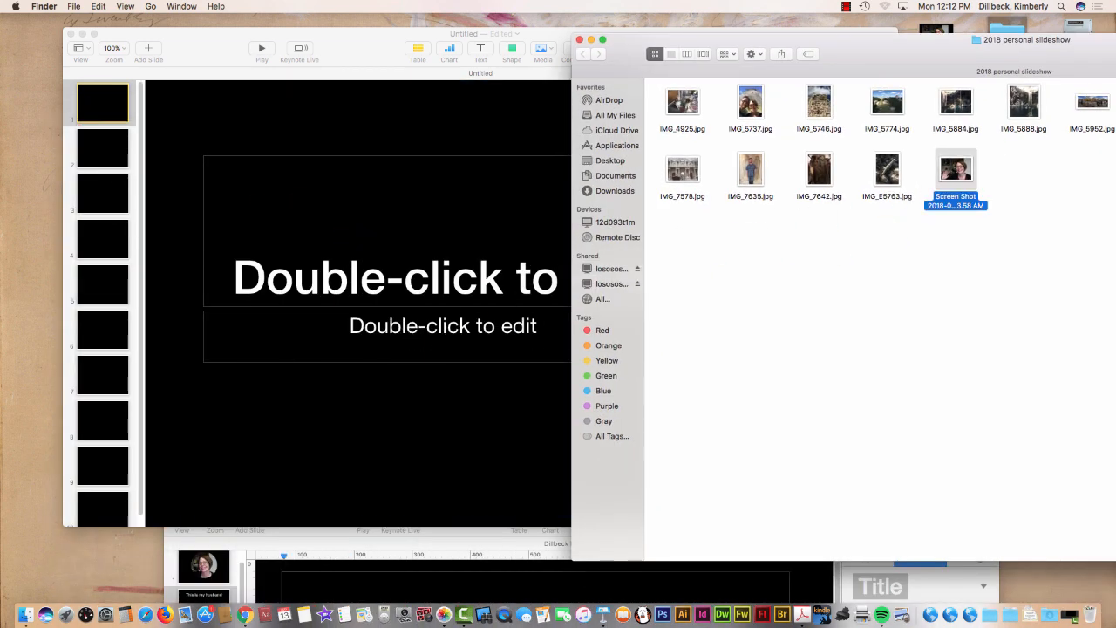
pyautogui.moveTo(628, 41); pyautogui.dragTo(1084, 86)
pyautogui.moveTo(645, 34); pyautogui.dragTo(614, 63)
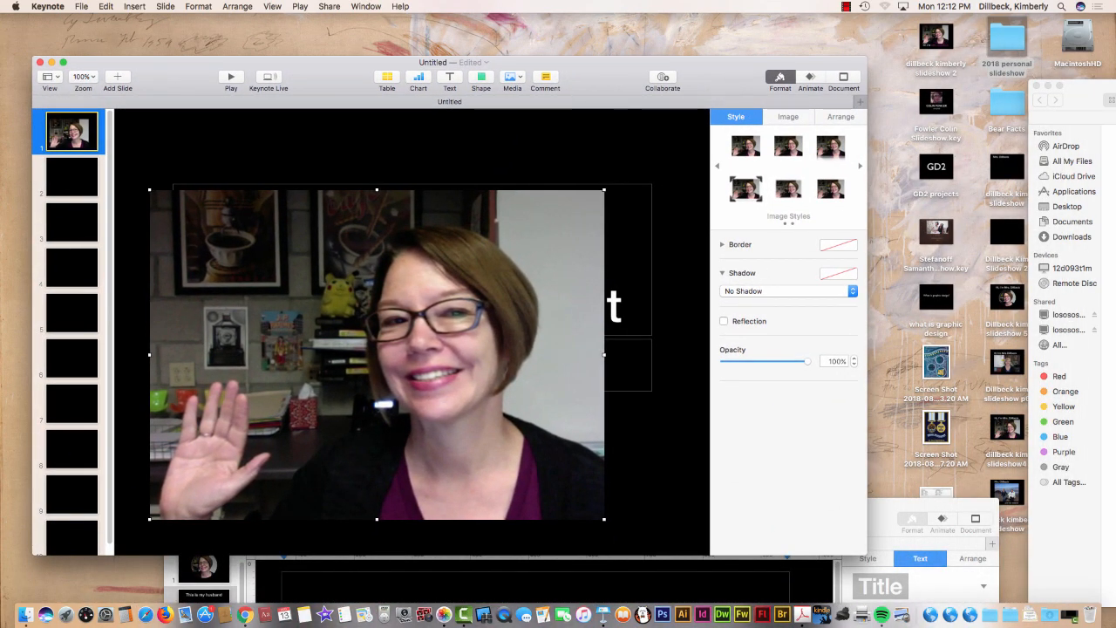
pyautogui.click(1006, 39)
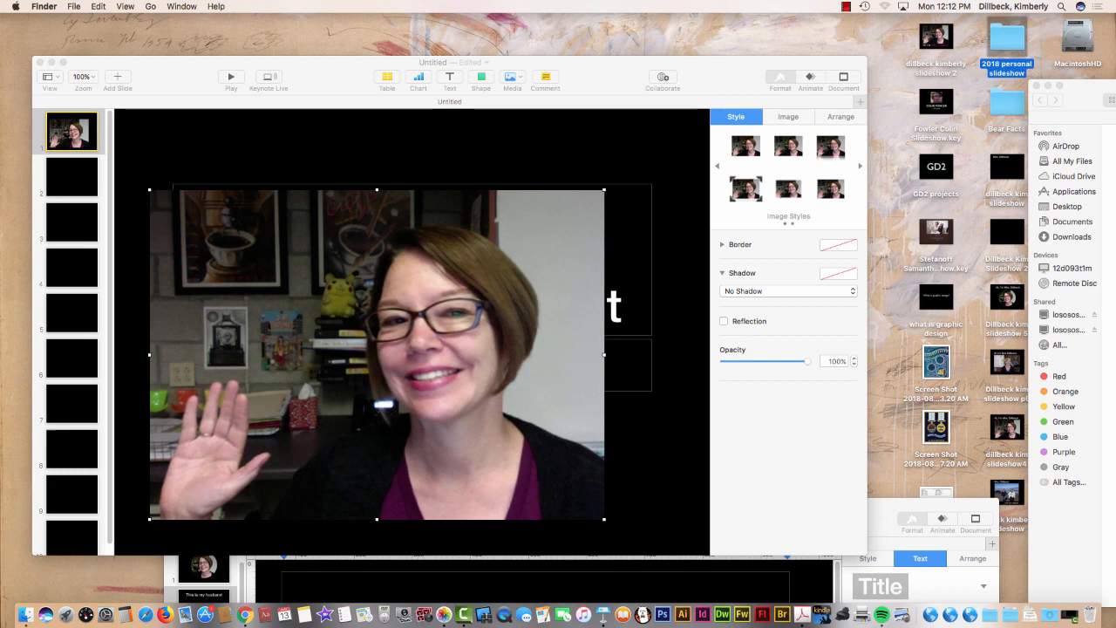
pyautogui.click(613, 63)
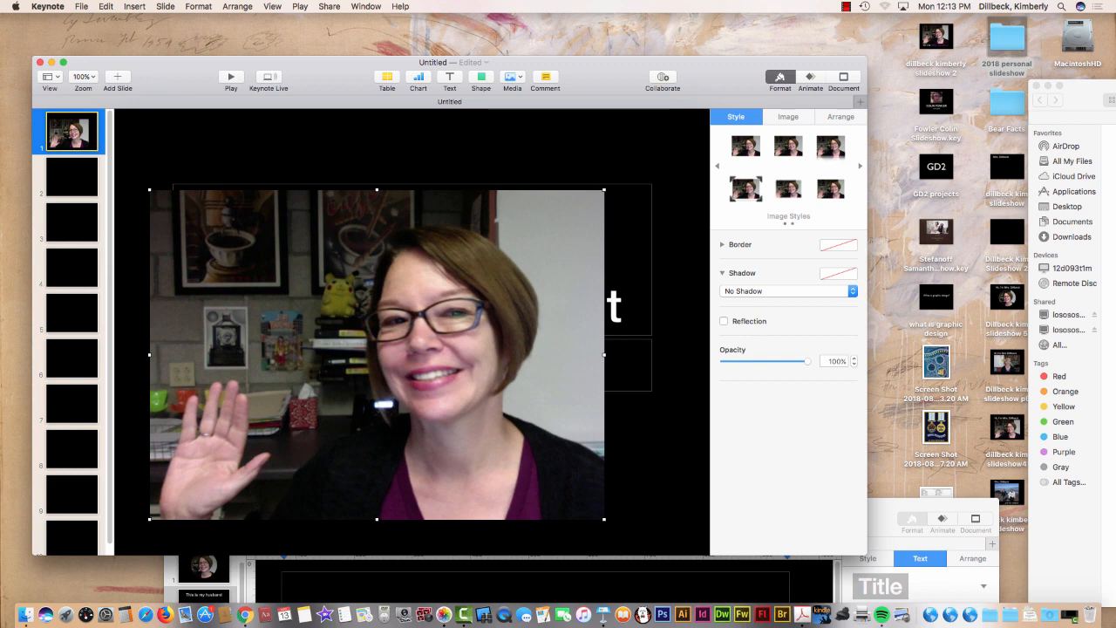
pyautogui.moveTo(558, 63)
pyautogui.mouseDown()
pyautogui.moveTo(538, 54)
pyautogui.moveTo(550, 45)
pyautogui.moveTo(547, 55)
pyautogui.mouseUp()
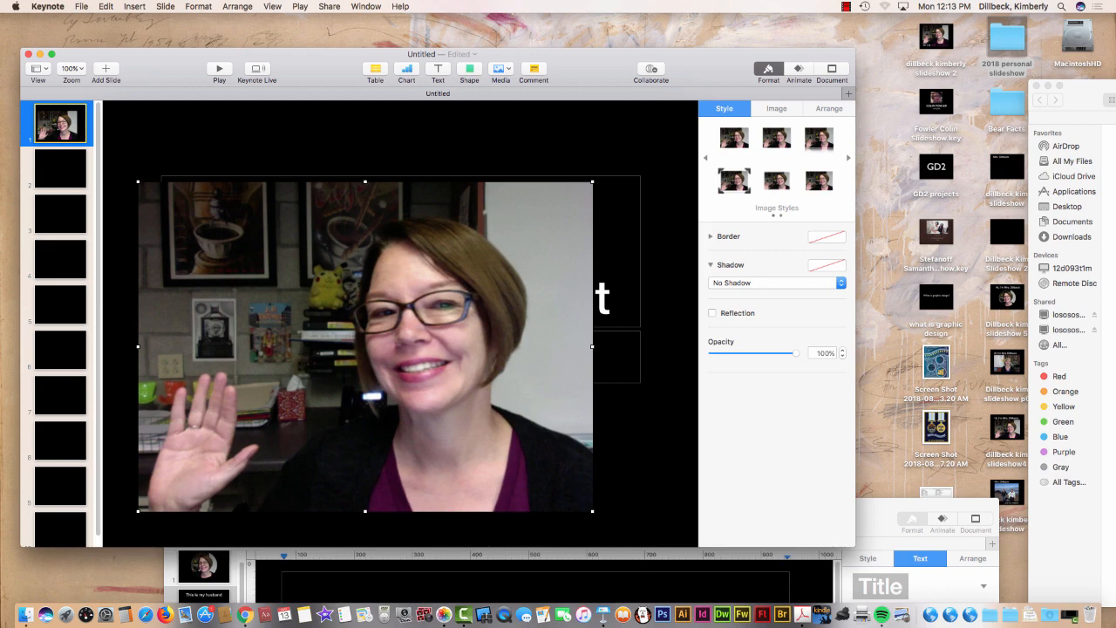
pyautogui.moveTo(489, 54); pyautogui.dragTo(507, 201)
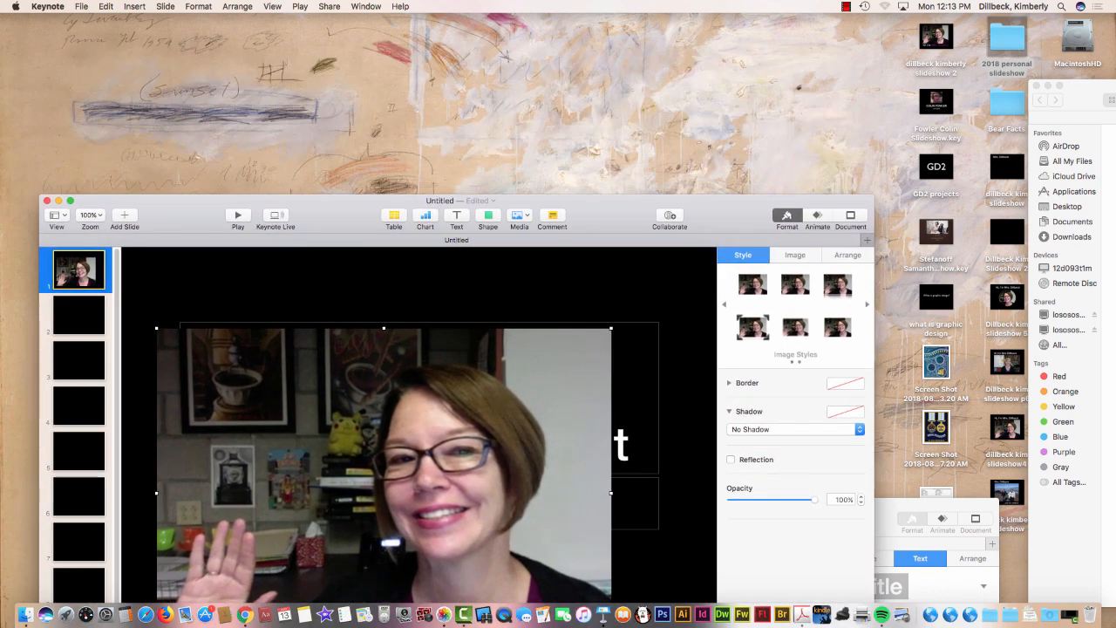
pyautogui.click(1007, 40)
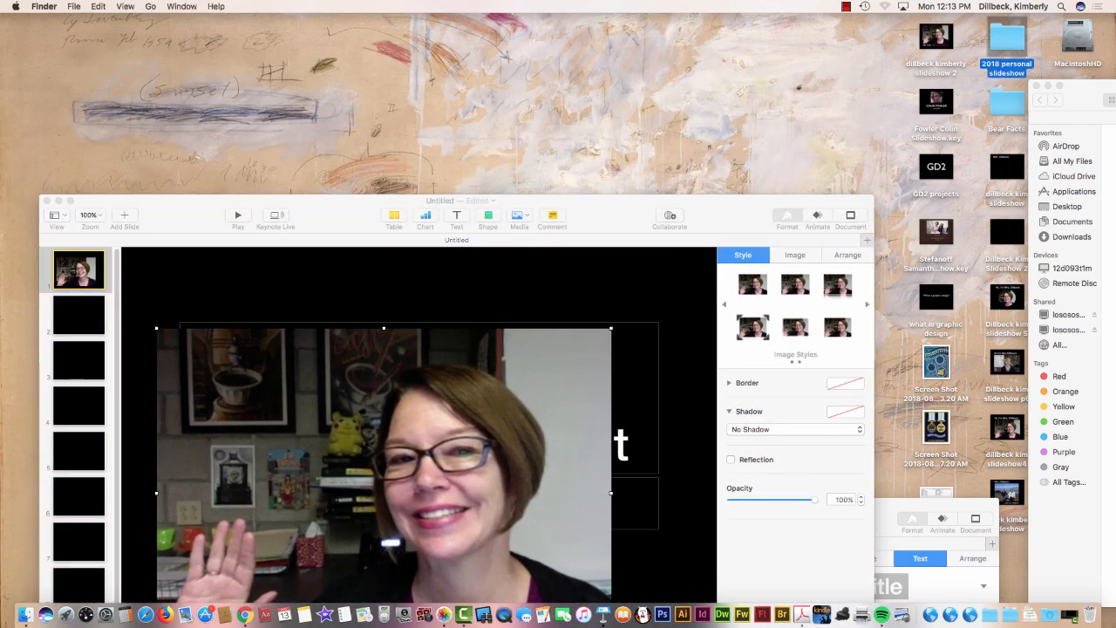
pyautogui.moveTo(1115, 113); pyautogui.dragTo(497, 120)
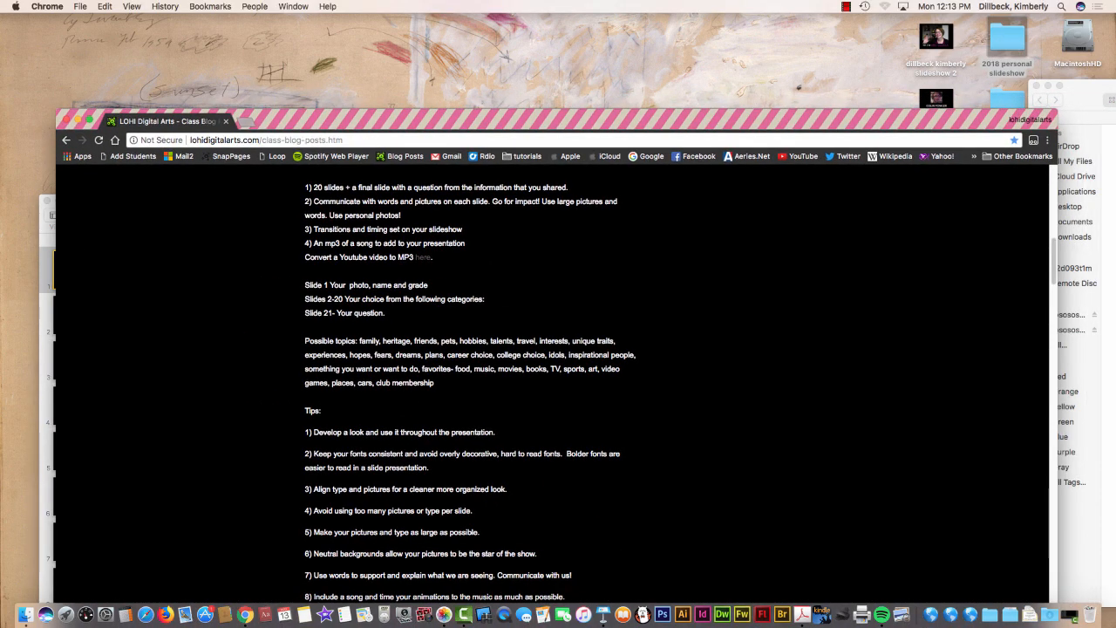
pyautogui.moveTo(497, 121); pyautogui.dragTo(1115, 166)
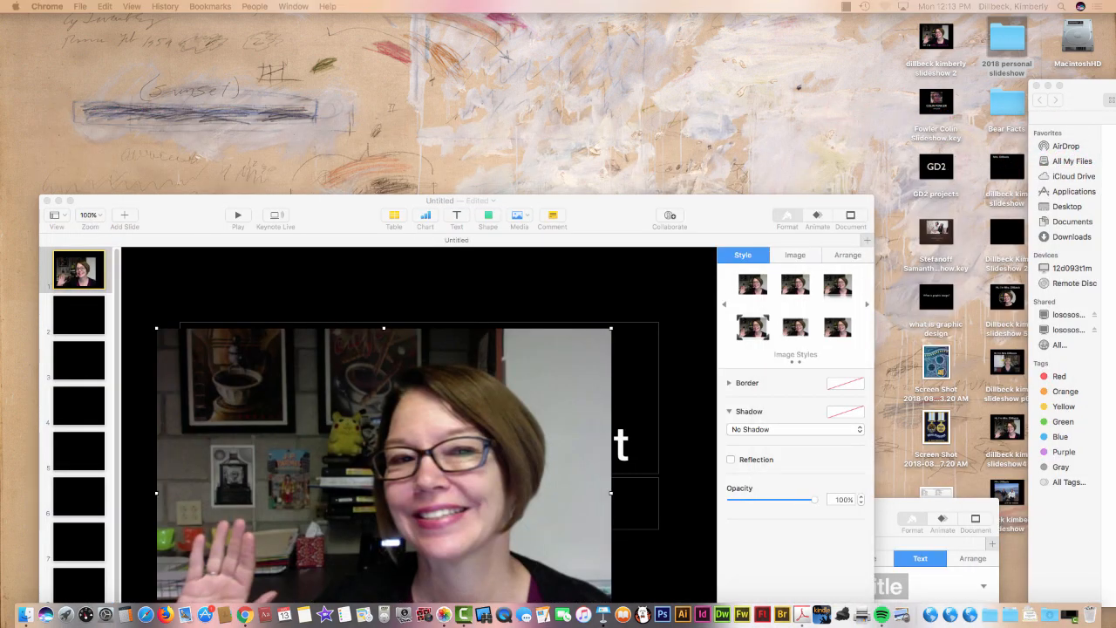
pyautogui.moveTo(610, 201); pyautogui.dragTo(588, 37)
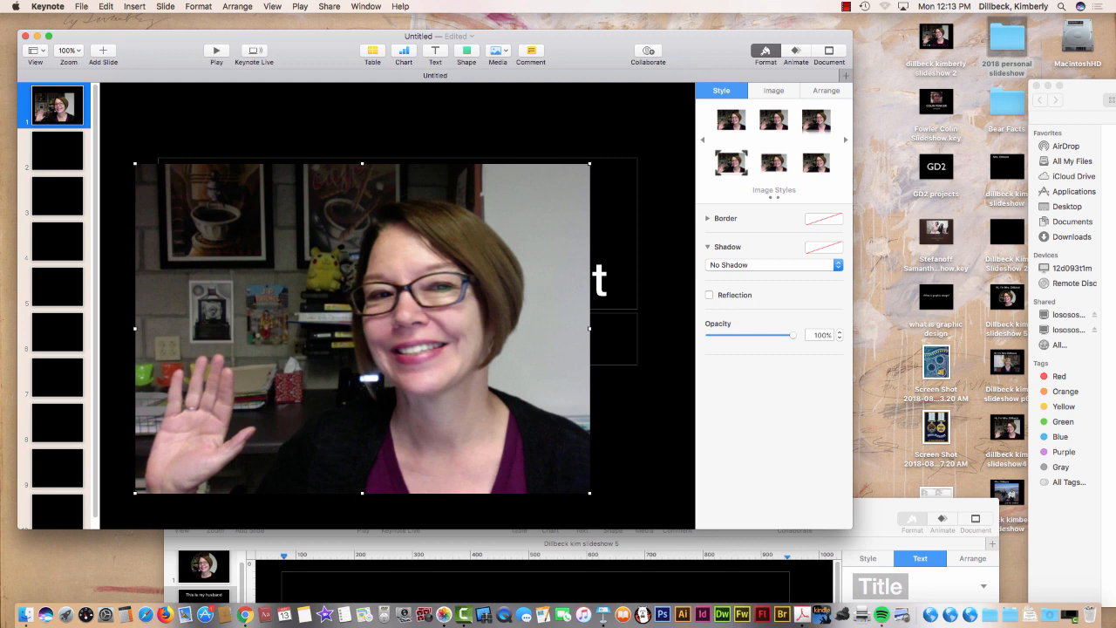
# Step: Move the title placeholder above the photo to about X 100 pt, Y -147 pt and show its arrangement settings
pyautogui.click(603, 281)
pyautogui.moveTo(603, 281); pyautogui.dragTo(603, 121)
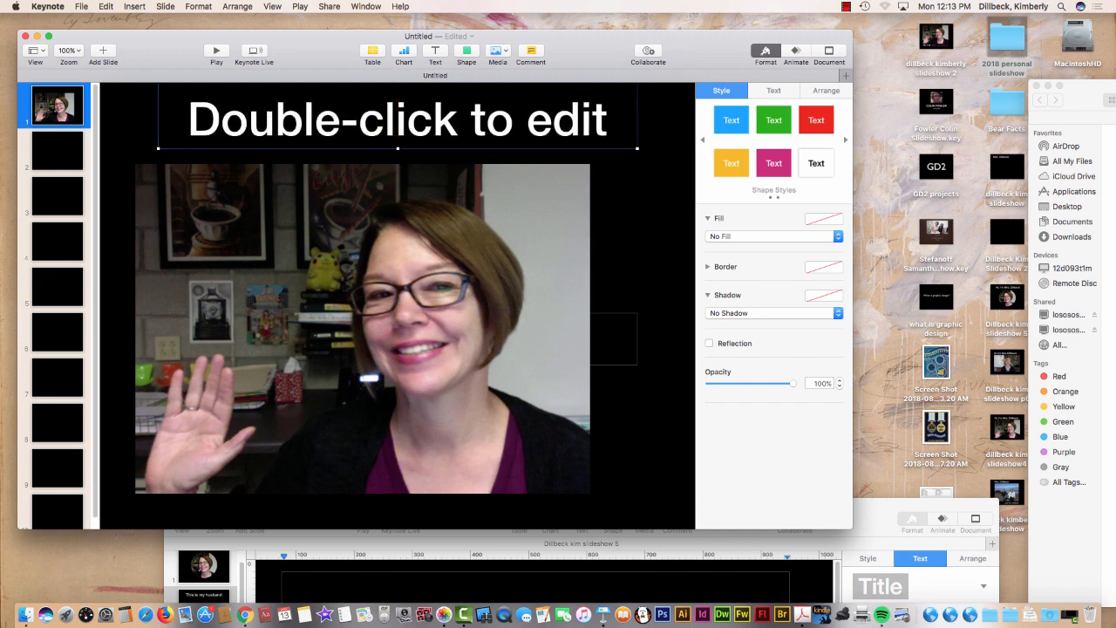
pyautogui.click(773, 90)
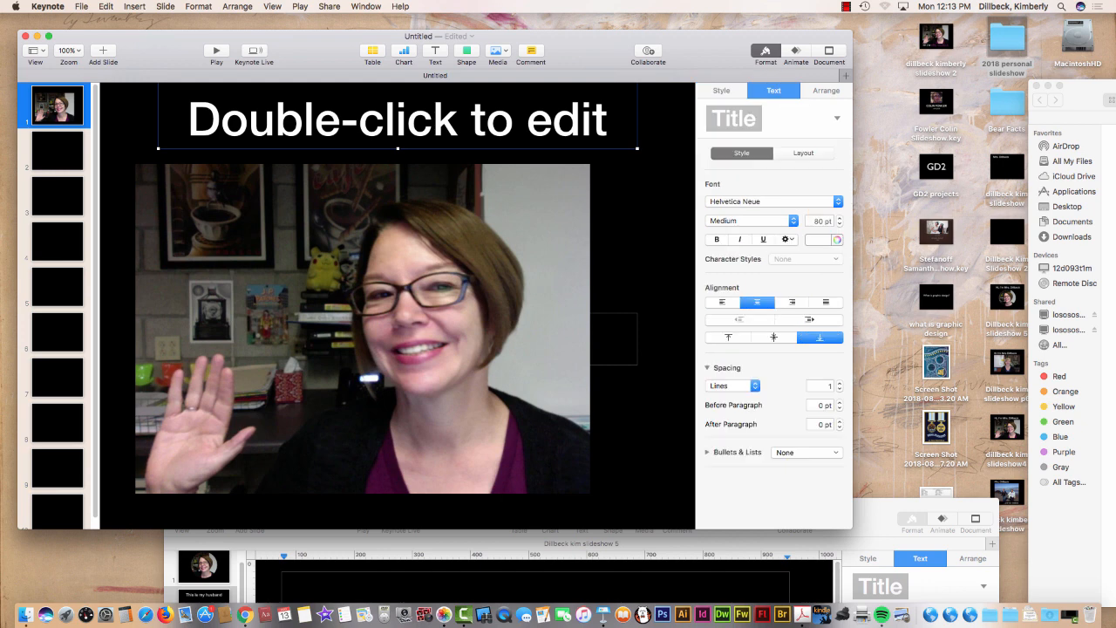
pyautogui.click(825, 90)
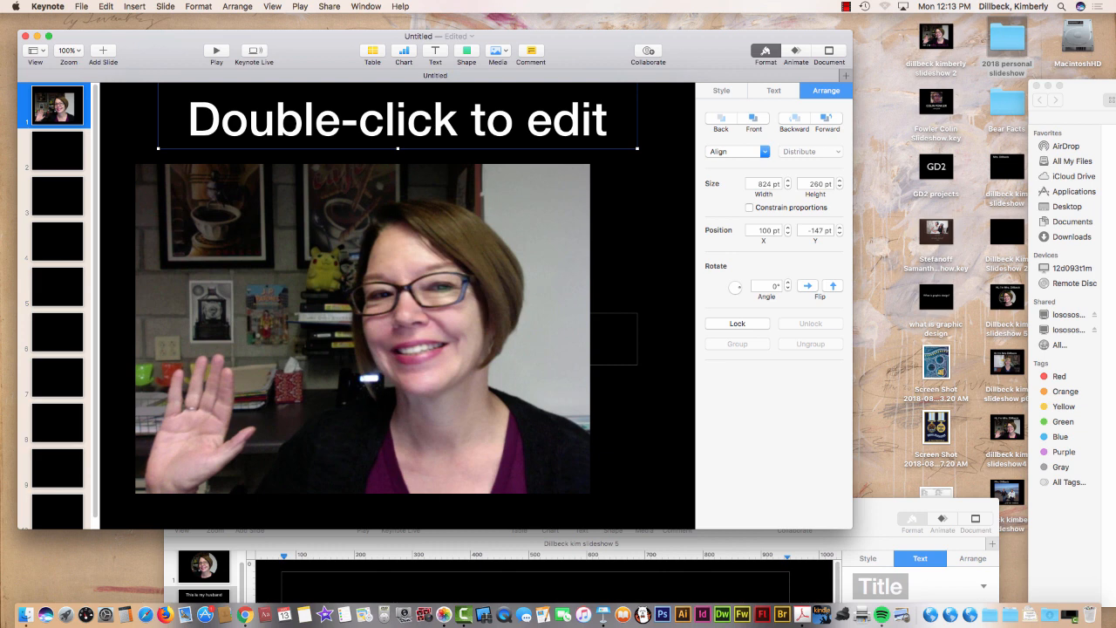
# Step: Bring the title placeholder in front of the photo and position it over the face at about X 74 pt, Y 153 pt
pyautogui.moveTo(608, 120); pyautogui.dragTo(657, 216)
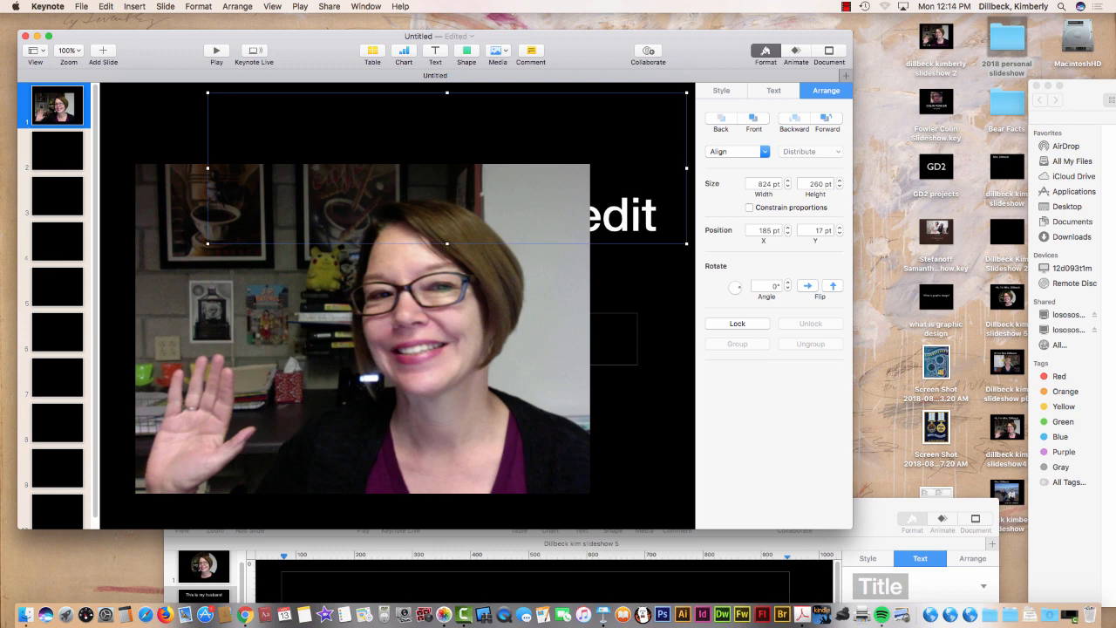
pyautogui.press('super+shift+f')
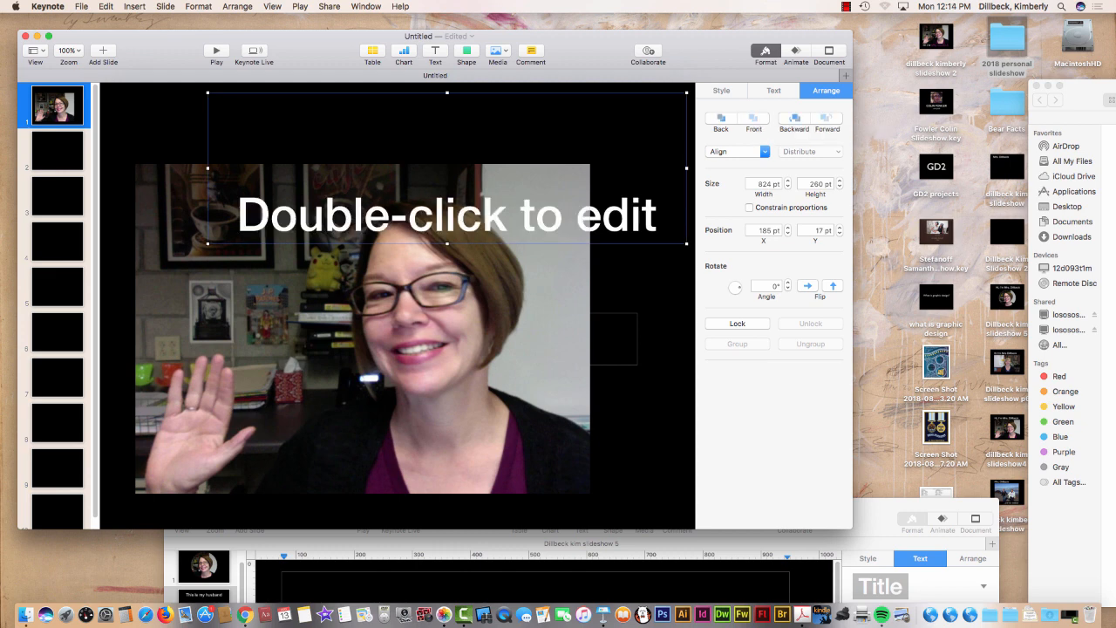
pyautogui.moveTo(503, 217); pyautogui.dragTo(438, 297)
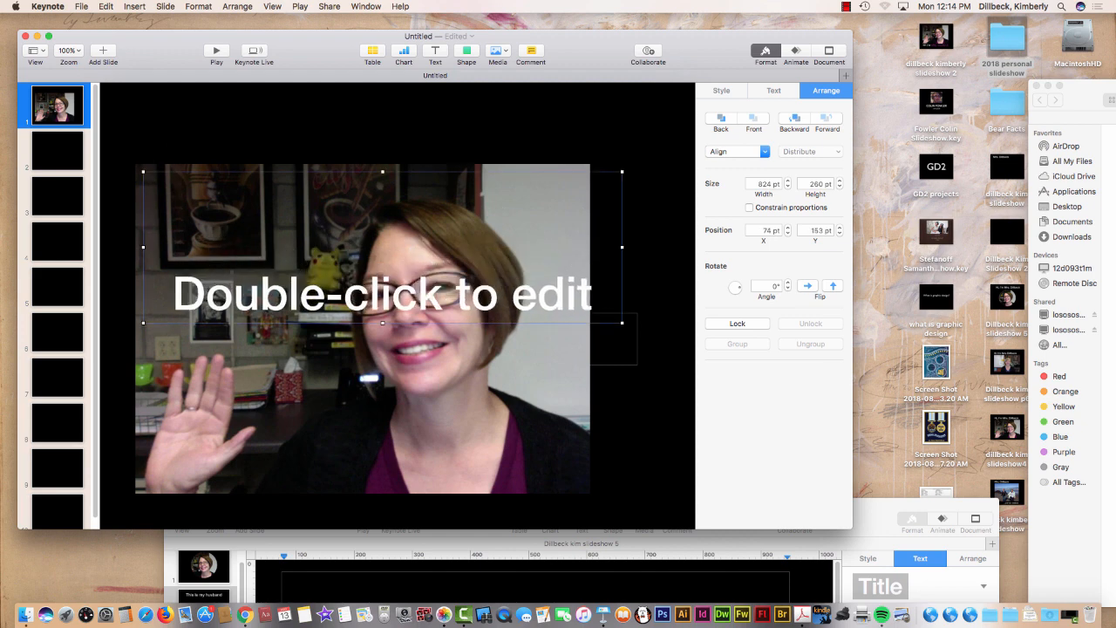
pyautogui.click(237, 6)
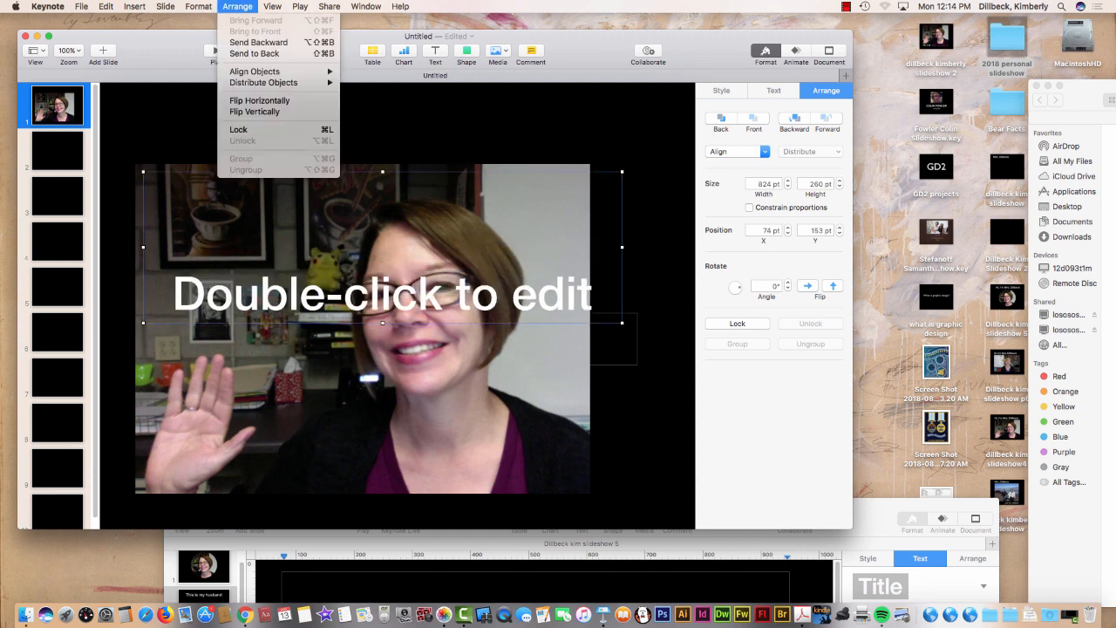
pyautogui.moveTo(366, 6)
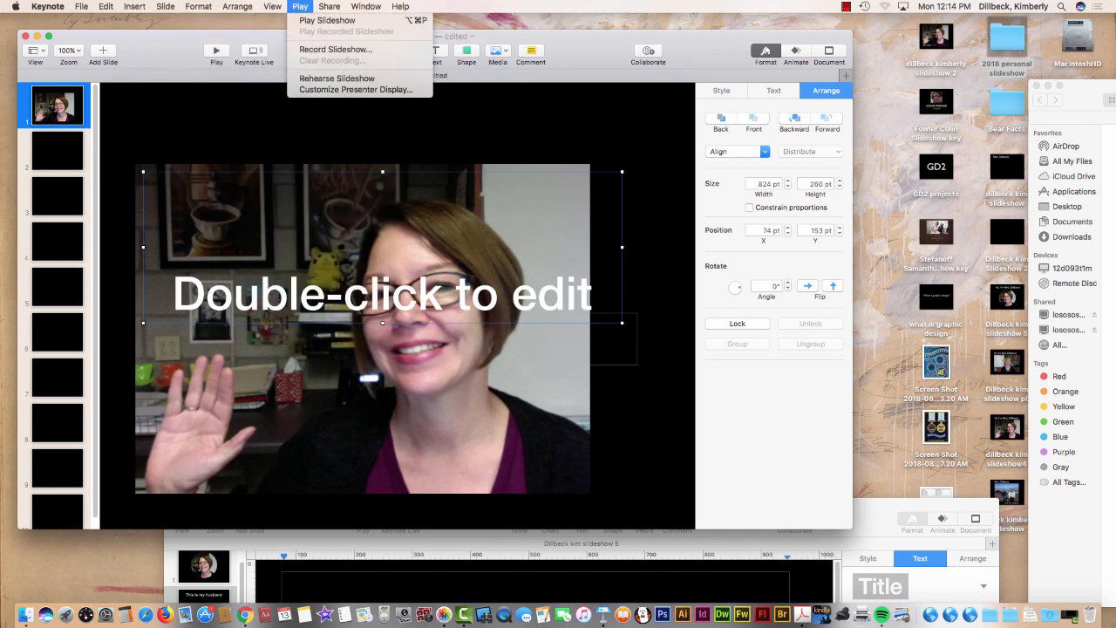
pyautogui.moveTo(237, 6)
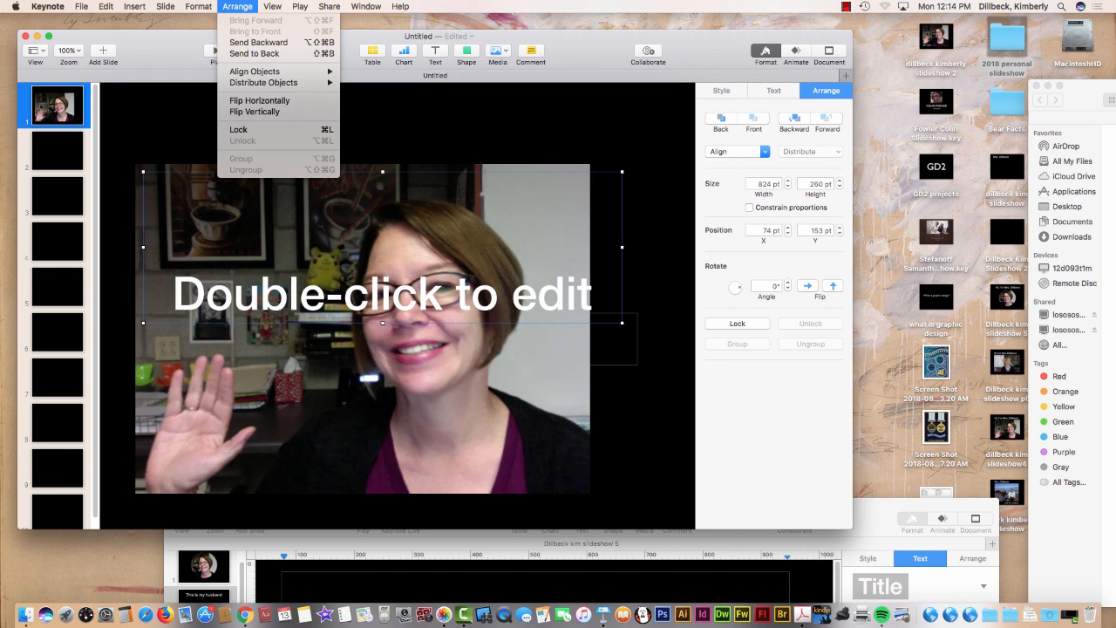
pyautogui.click(237, 6)
# Step: Move the title above the photo and replace its placeholder text with "Hi, I'm Mrs." followed by the presenter's surname
pyautogui.moveTo(390, 297); pyautogui.dragTo(390, 127)
pyautogui.doubleClick(390, 128)
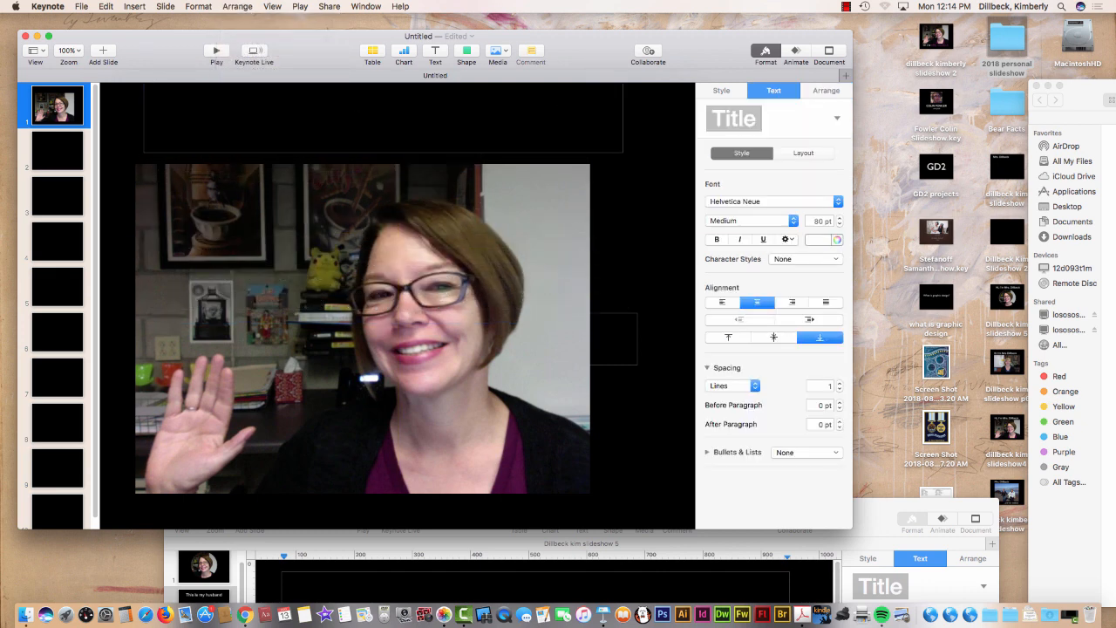
pyautogui.write('Hi')
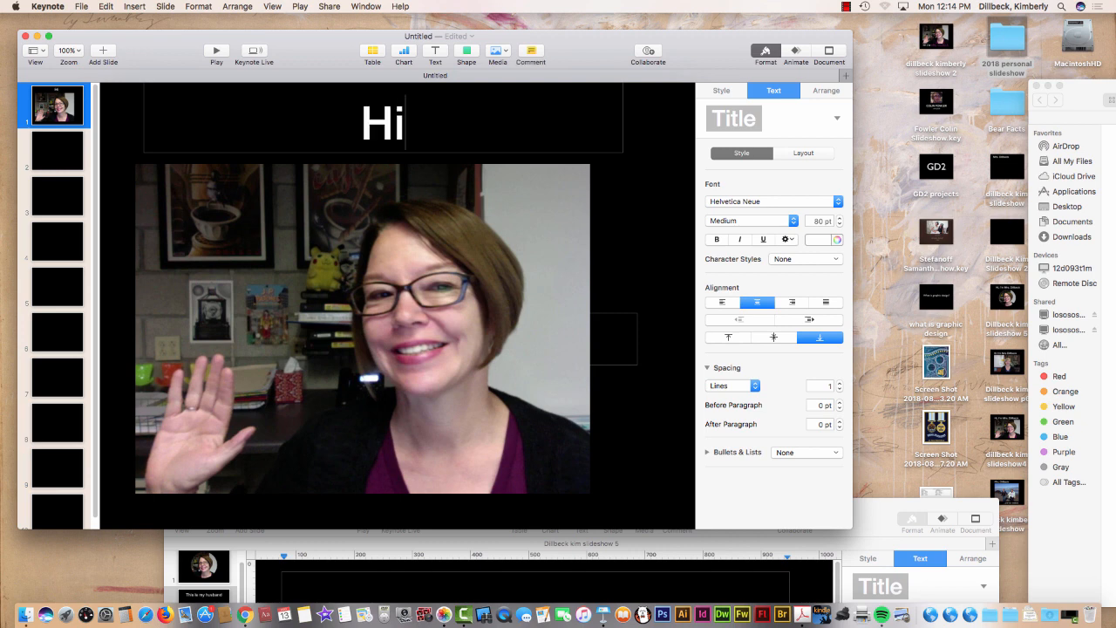
pyautogui.write(', I')
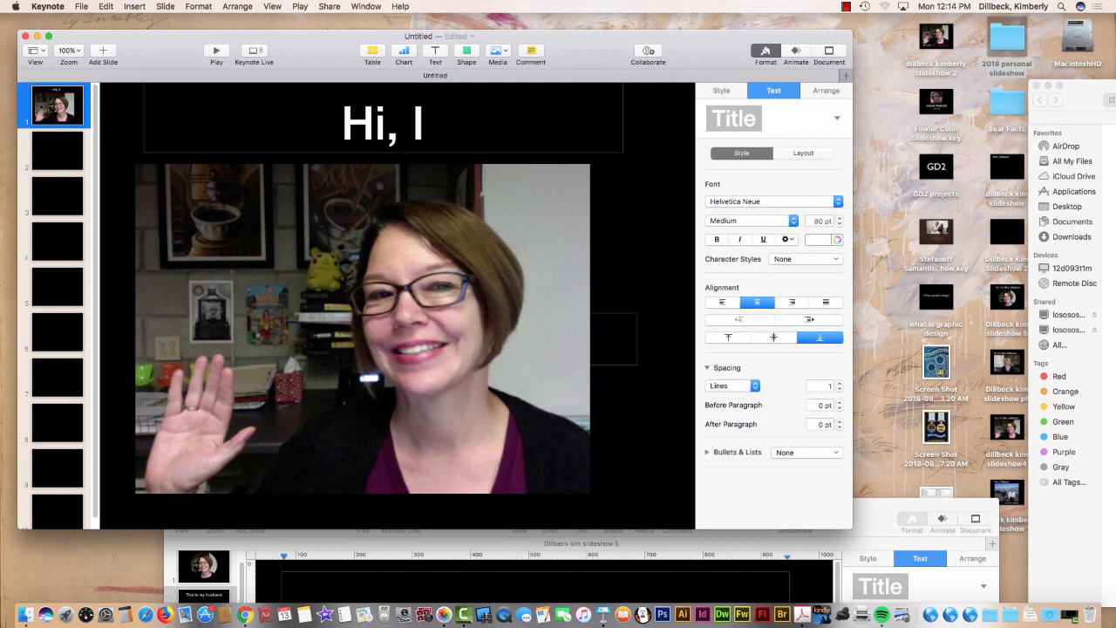
pyautogui.write("'m Mr")
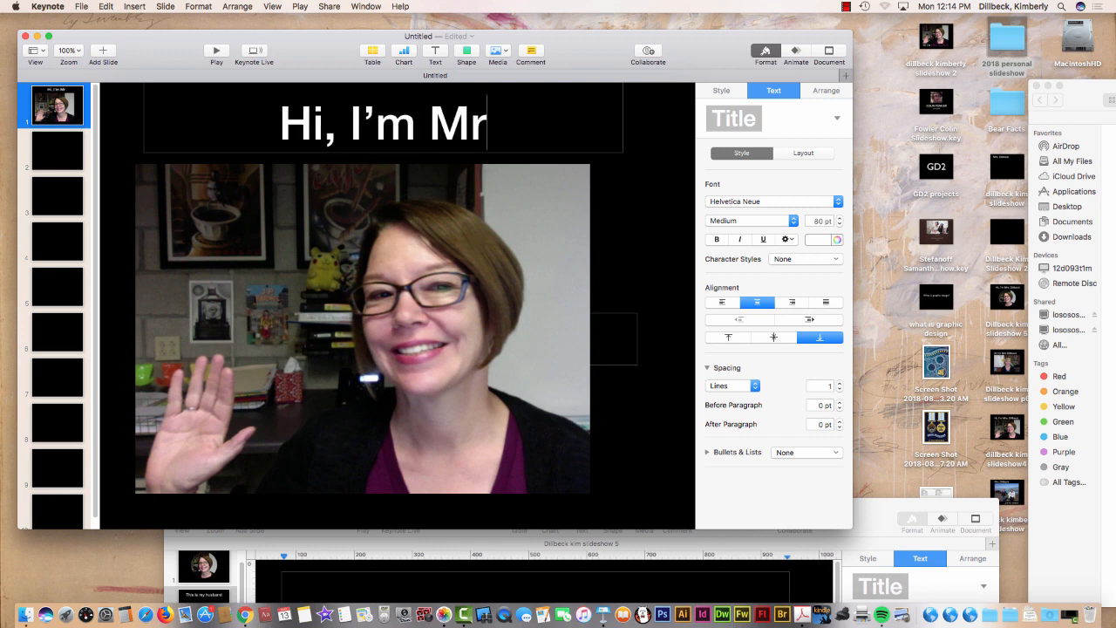
pyautogui.write('s. Dillbeck')
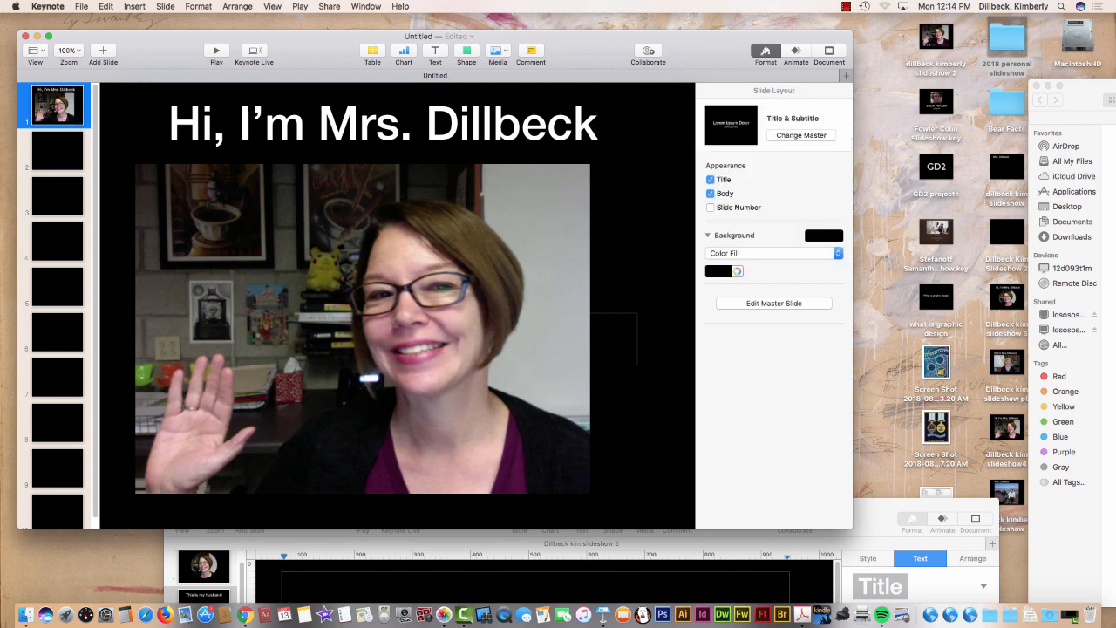
# Step: Reposition the photo to about X 121 pt, Y 157 pt and the title above it to about X 84 pt, Y -118 pt
pyautogui.moveTo(306, 266); pyautogui.dragTo(348, 276)
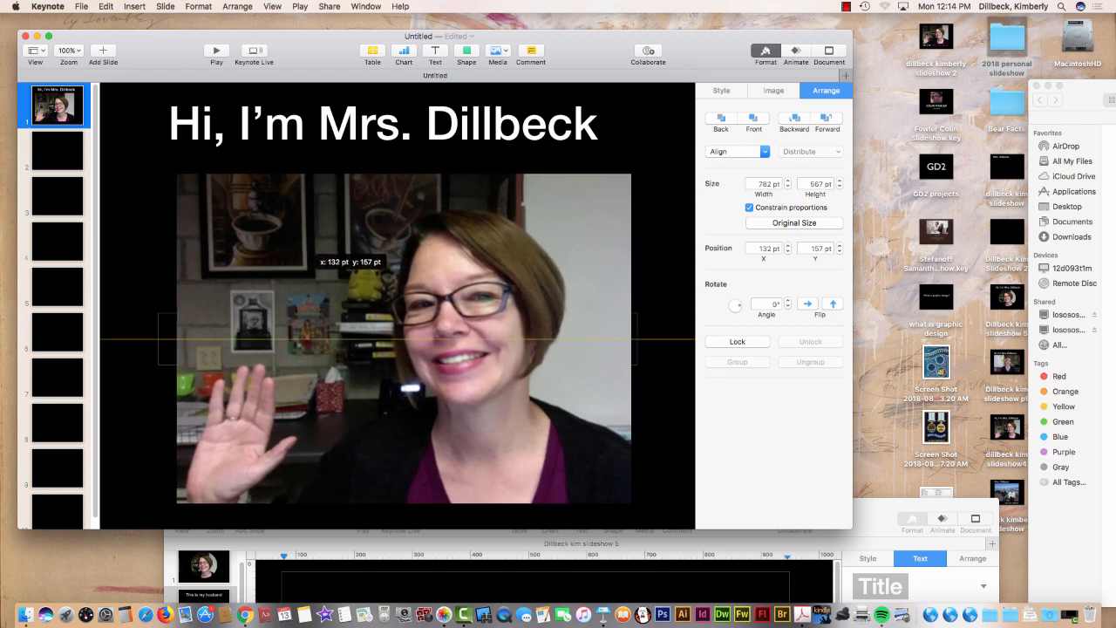
pyautogui.moveTo(350, 272); pyautogui.dragTo(343, 271)
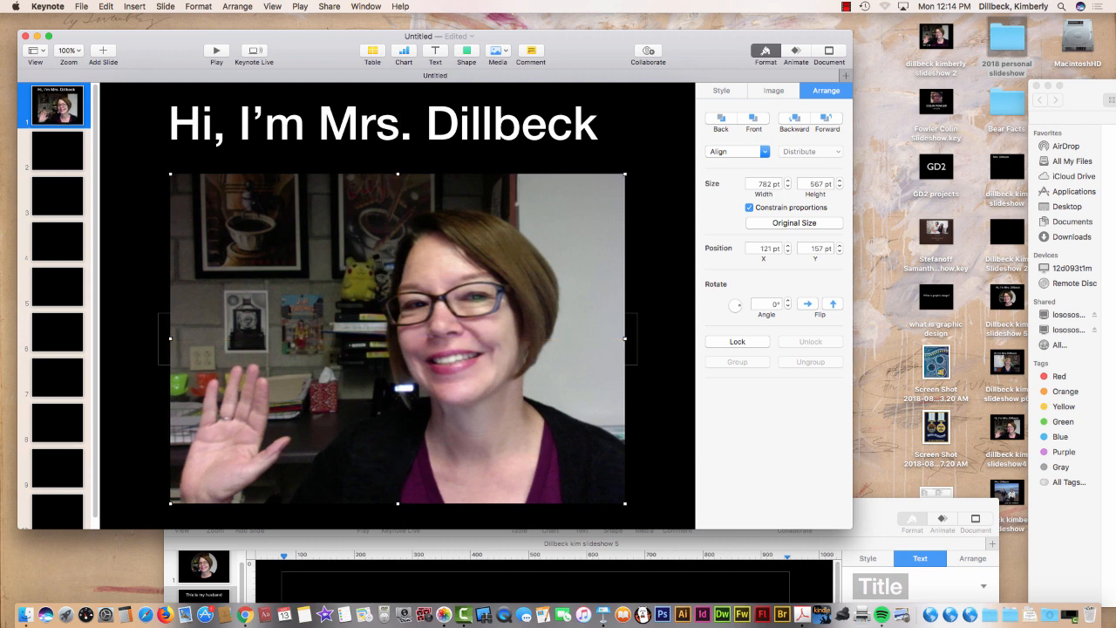
pyautogui.moveTo(373, 122)
pyautogui.mouseDown()
pyautogui.moveTo(397, 130)
pyautogui.moveTo(369, 141)
pyautogui.moveTo(408, 139)
pyautogui.moveTo(378, 135)
pyautogui.mouseUp()
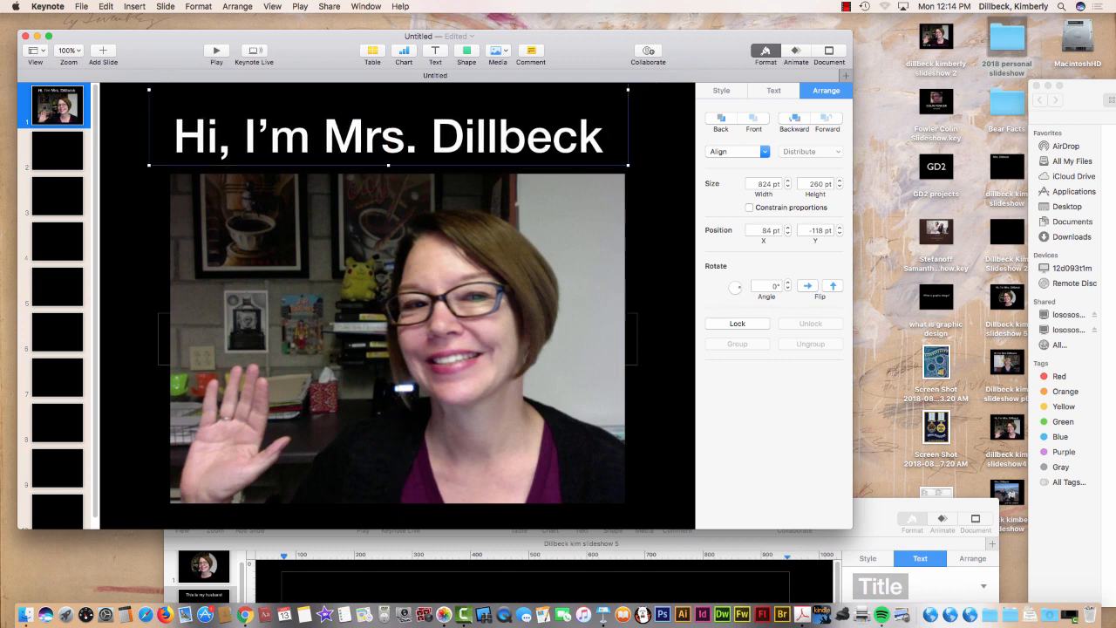
# Step: Show the rulers and place a vertical guide along the photo's left edge
pyautogui.moveTo(523, 37); pyautogui.dragTo(514, 24)
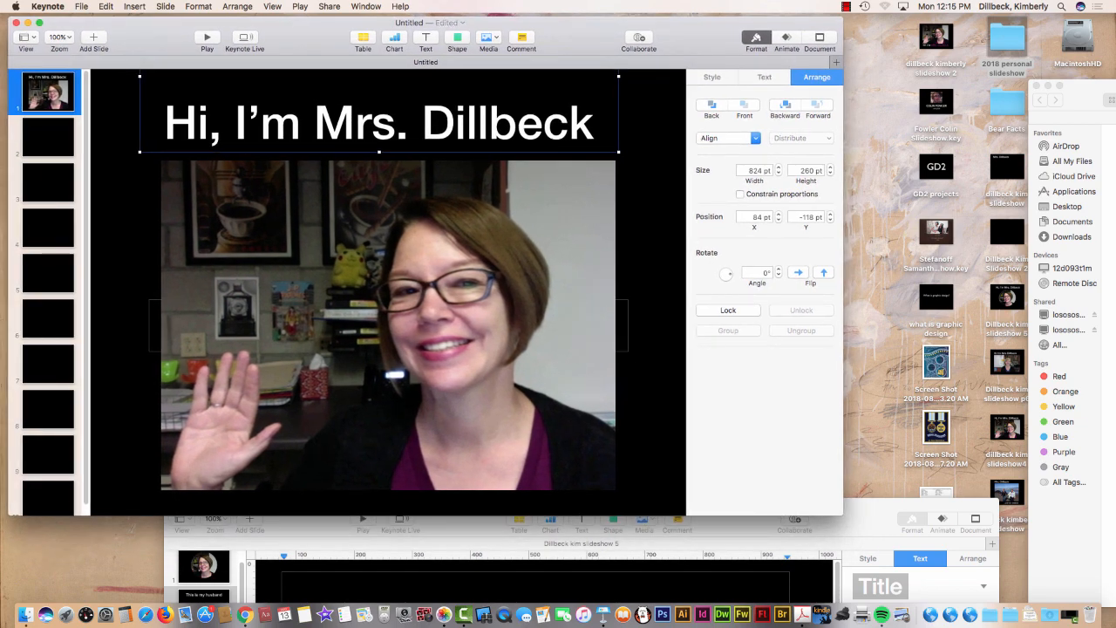
pyautogui.click(272, 7)
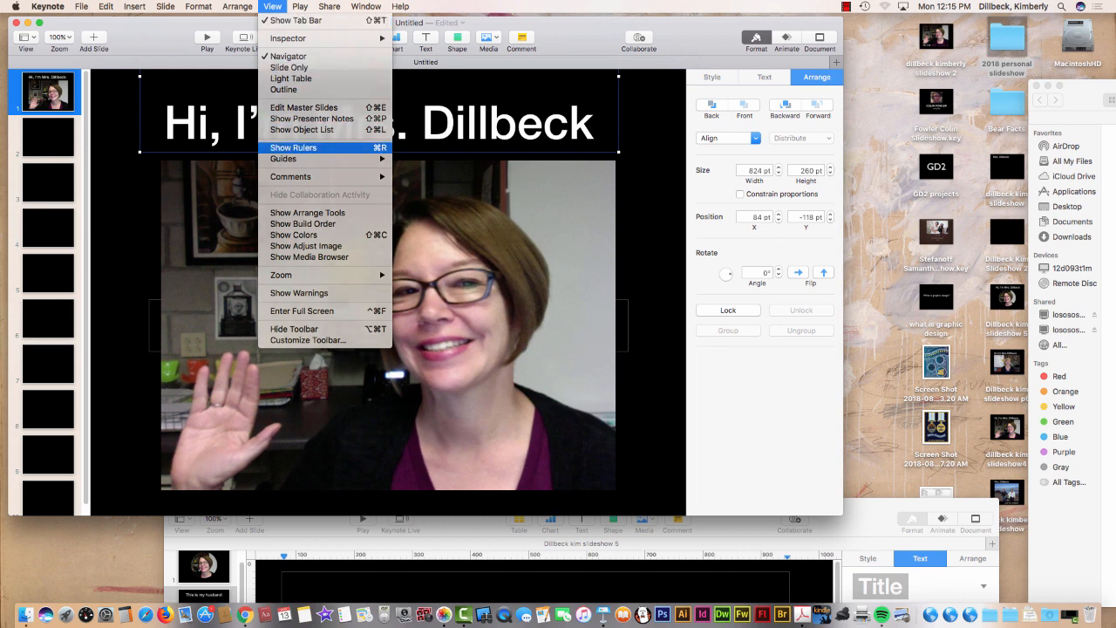
pyautogui.click(293, 147)
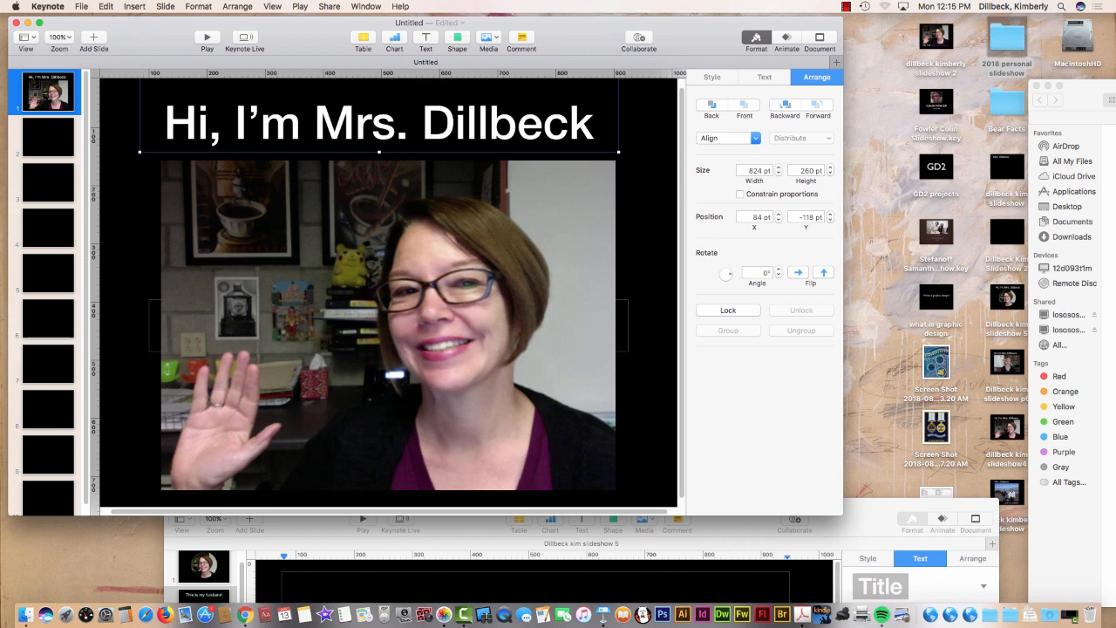
pyautogui.moveTo(97, 270); pyautogui.dragTo(158, 270)
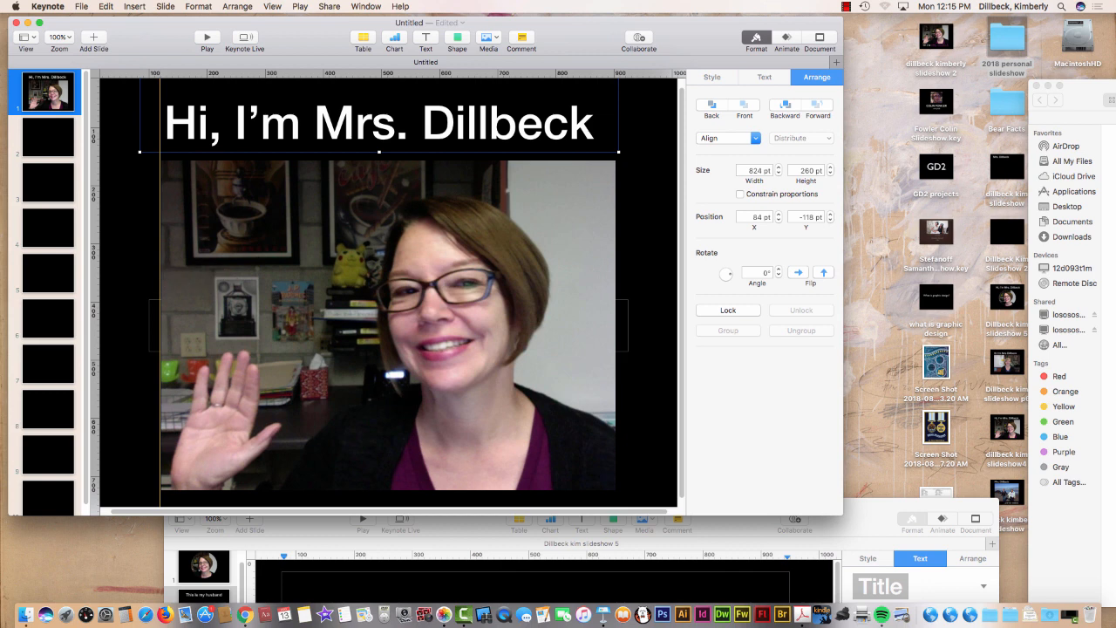
# Step: Align the title text with the photo's left edge at about X 72 pt, Y -117 pt, and remove the vertical guide
pyautogui.moveTo(204, 102); pyautogui.dragTo(197, 101)
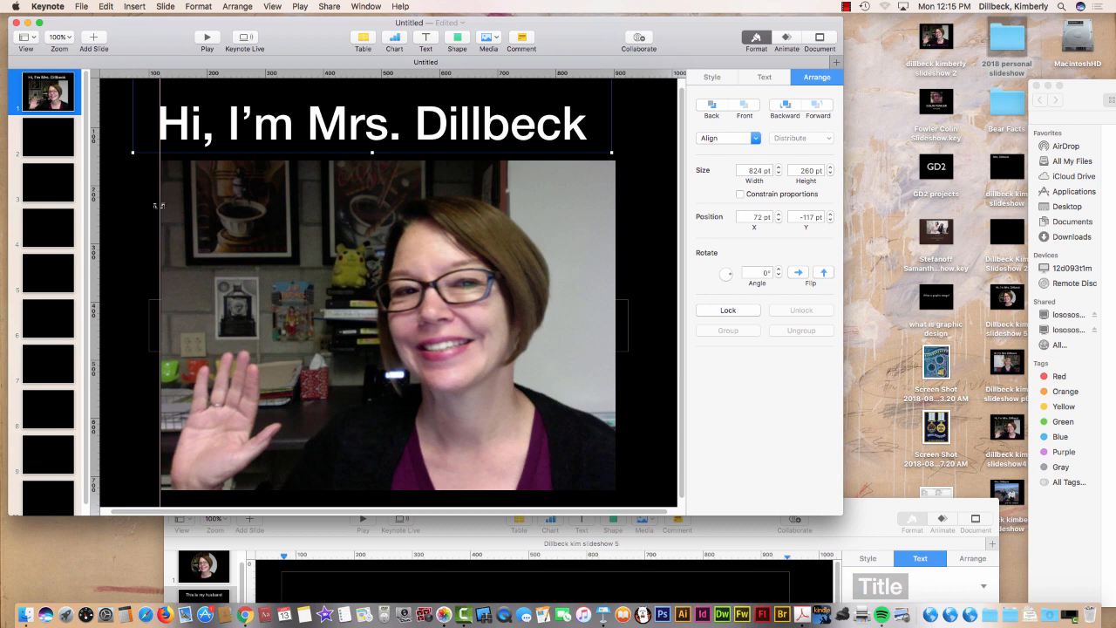
pyautogui.moveTo(157, 206); pyautogui.dragTo(146, 204)
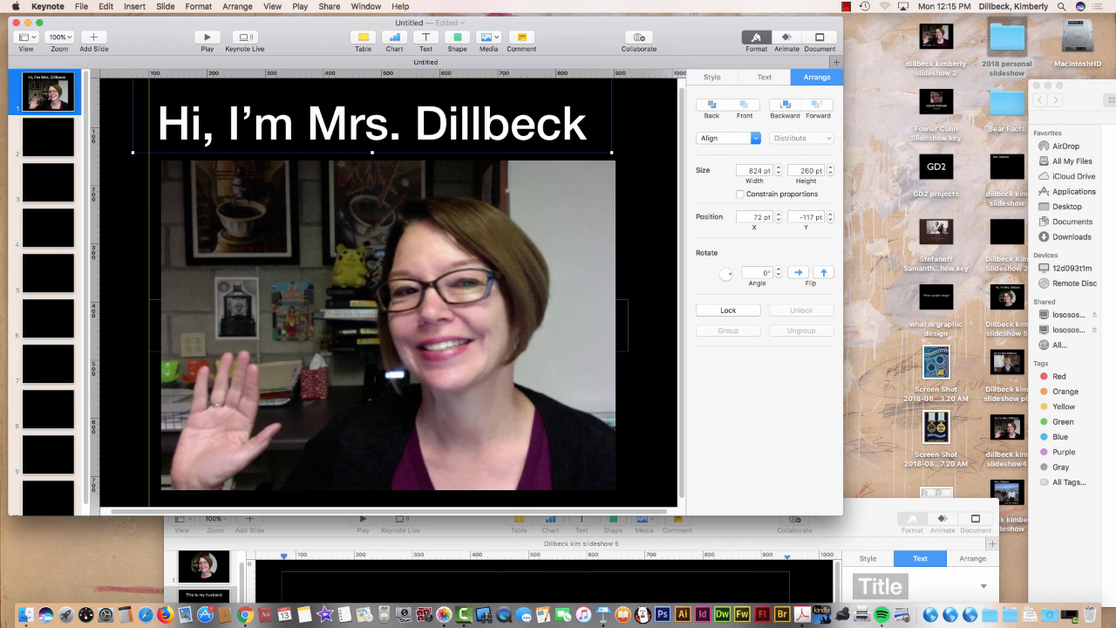
pyautogui.click(272, 6)
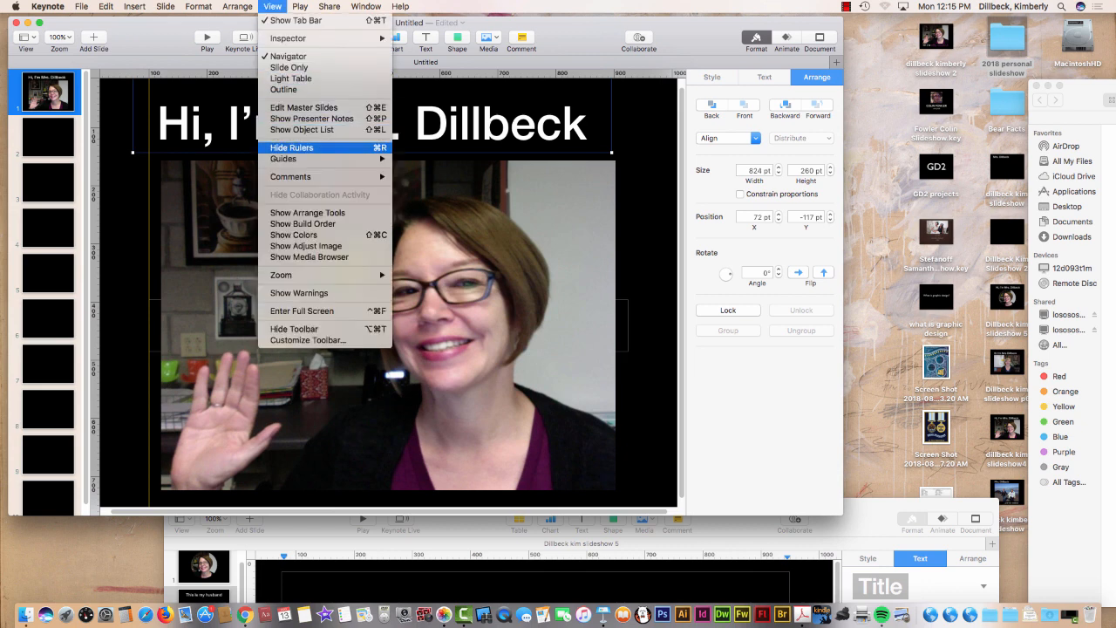
pyautogui.moveTo(287, 158)
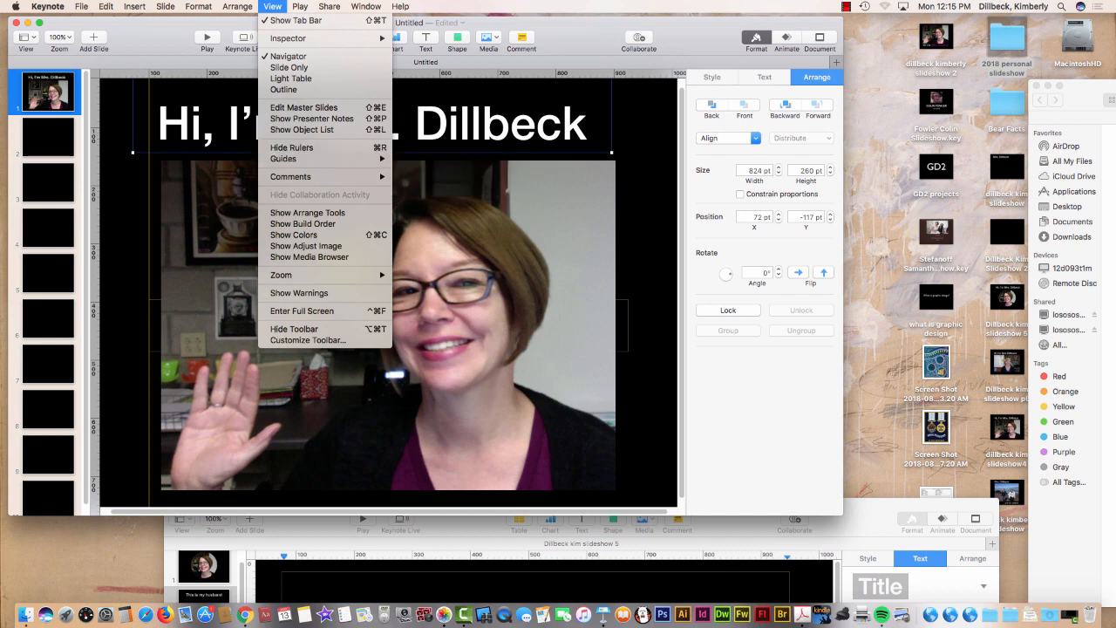
pyautogui.click(159, 200)
pyautogui.moveTo(149, 202); pyautogui.dragTo(75, 204)
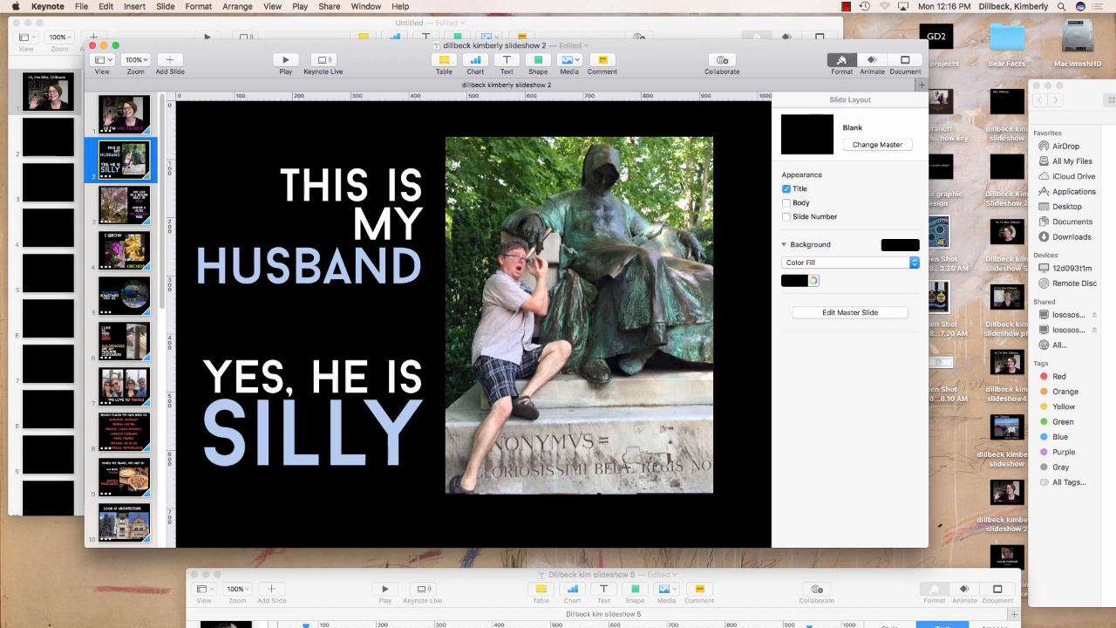
# Step: On slide 2 of the example slideshow, add a vertical guide along the text's right edge and align the upper text to a guide at the photo's top
pyautogui.moveTo(171, 262); pyautogui.dragTo(422, 252)
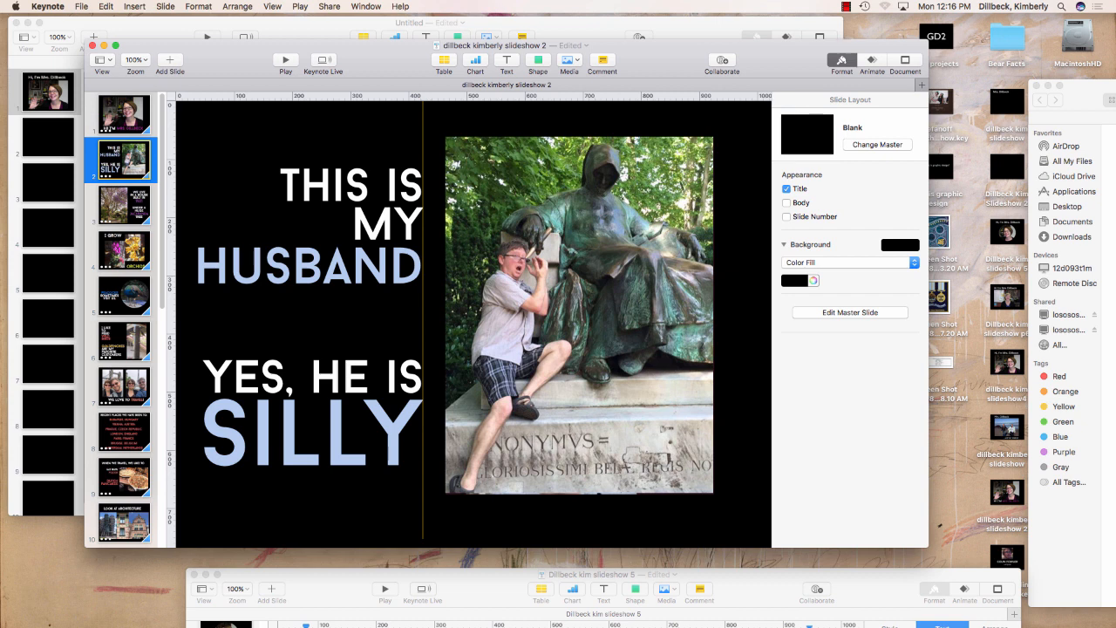
pyautogui.click(348, 225)
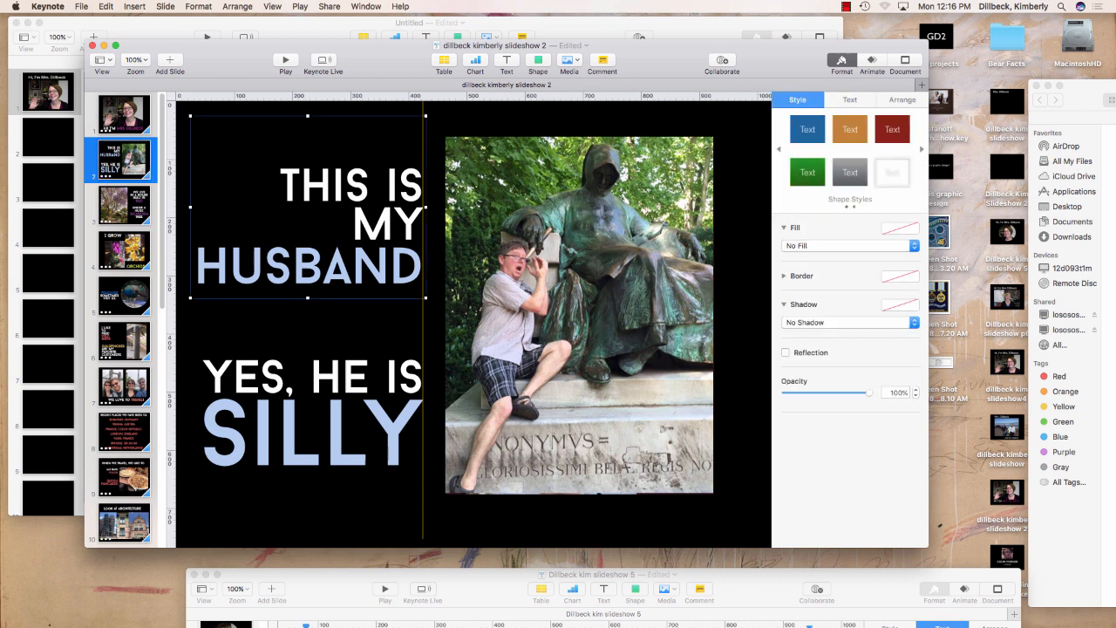
pyautogui.moveTo(349, 225); pyautogui.dragTo(349, 194)
pyautogui.moveTo(428, 97); pyautogui.dragTo(436, 138)
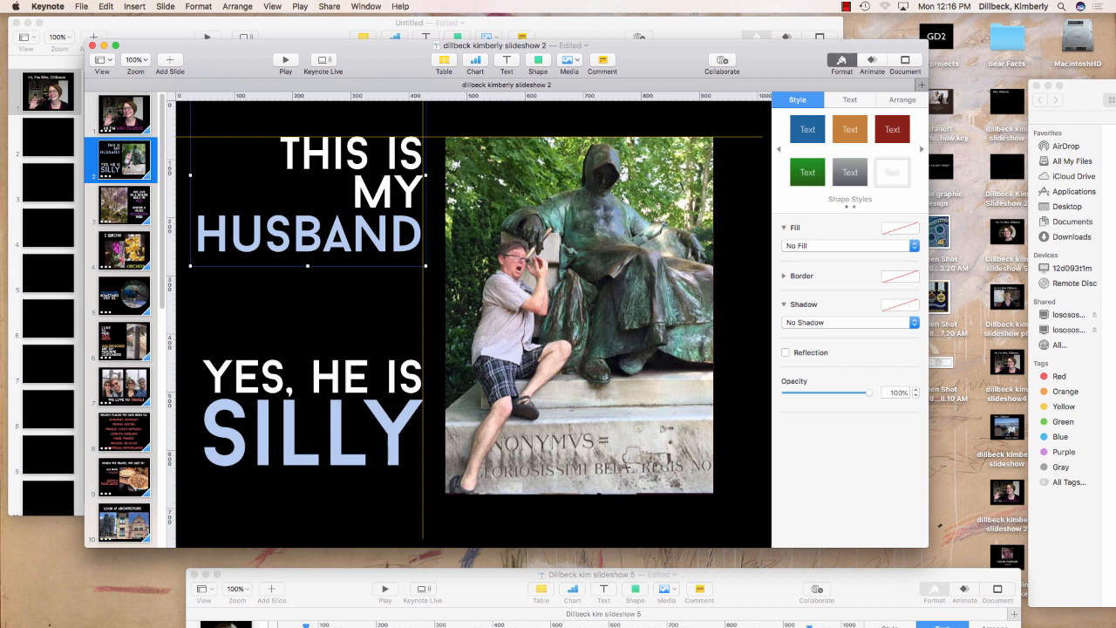
# Step: On slide 16 with the hawks, place guides along the left, top, right and bottom outer edges of the text and photos
pyautogui.scroll(-10, 125, 319)
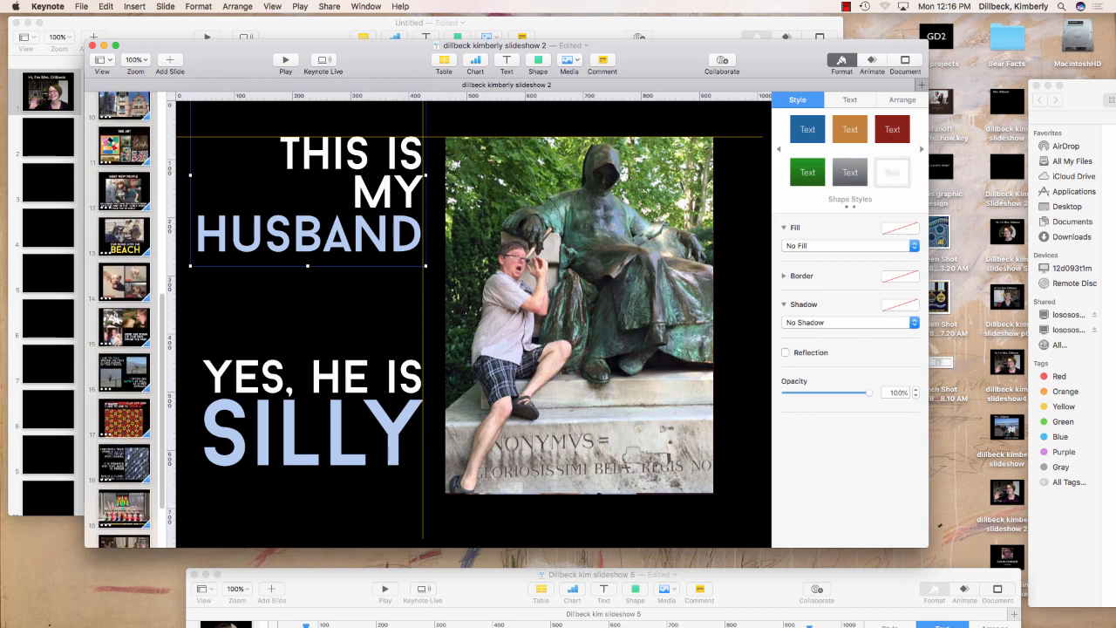
pyautogui.click(124, 373)
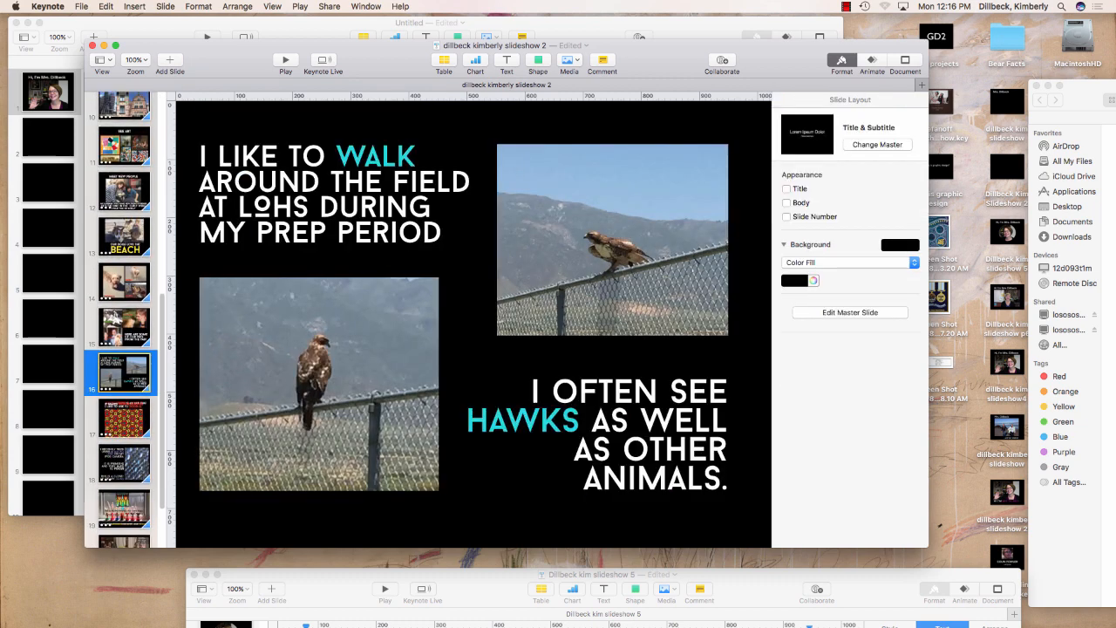
pyautogui.moveTo(171, 237); pyautogui.dragTo(195, 237)
pyautogui.moveTo(322, 102); pyautogui.dragTo(319, 150)
pyautogui.moveTo(170, 266); pyautogui.dragTo(730, 317)
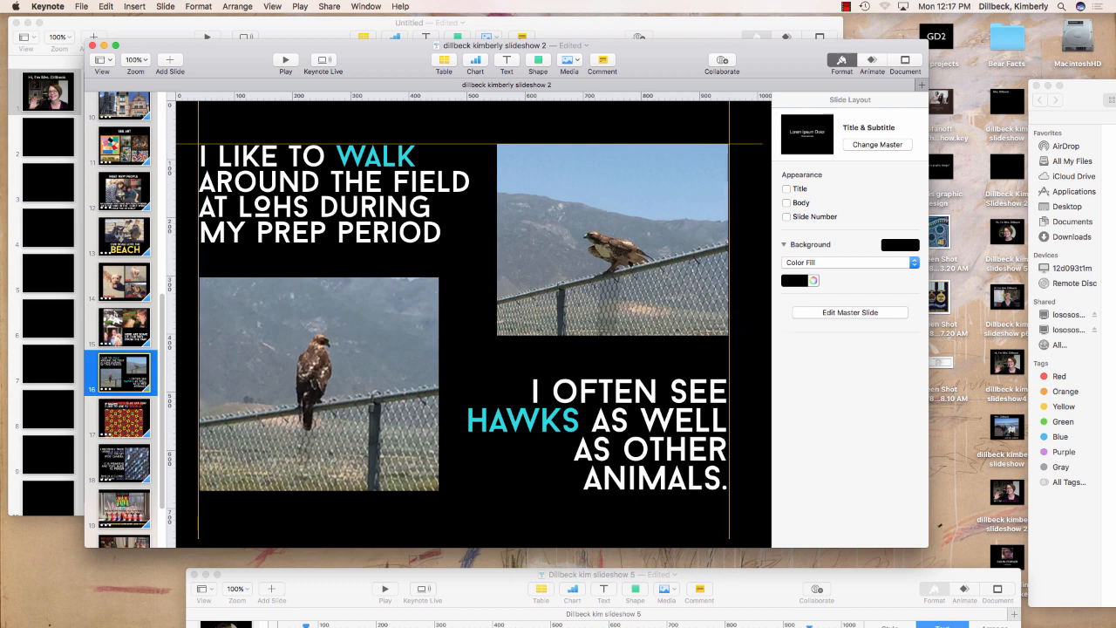
pyautogui.moveTo(571, 95); pyautogui.dragTo(520, 492)
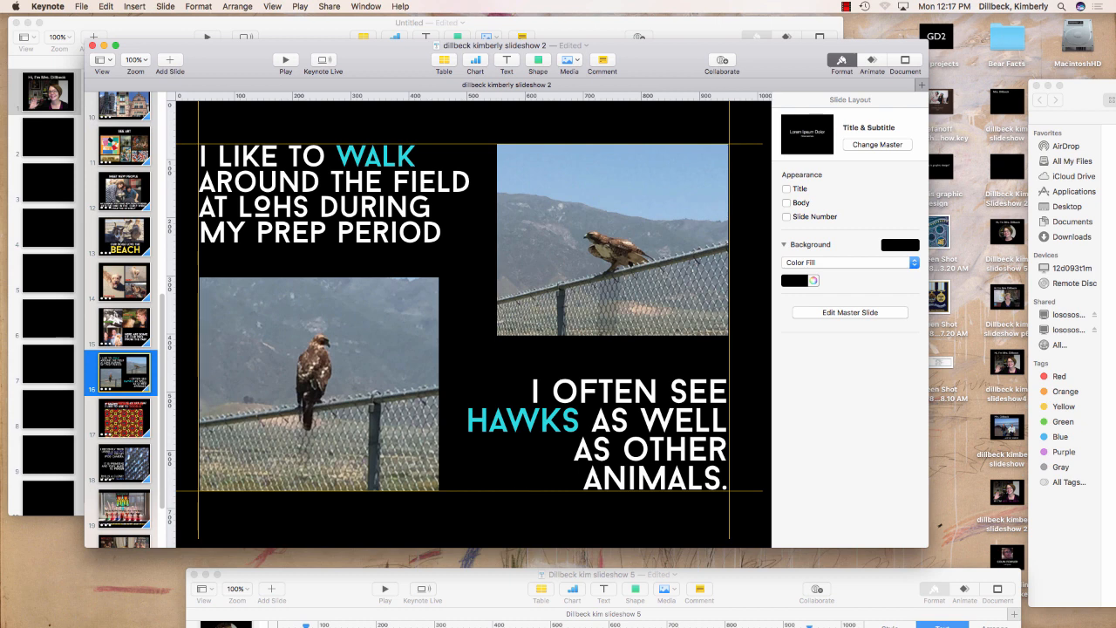
# Step: Examine the layouts of slides 18 and 13 and play the example slideshow from slide 13 through the hawks slide
pyautogui.click(124, 464)
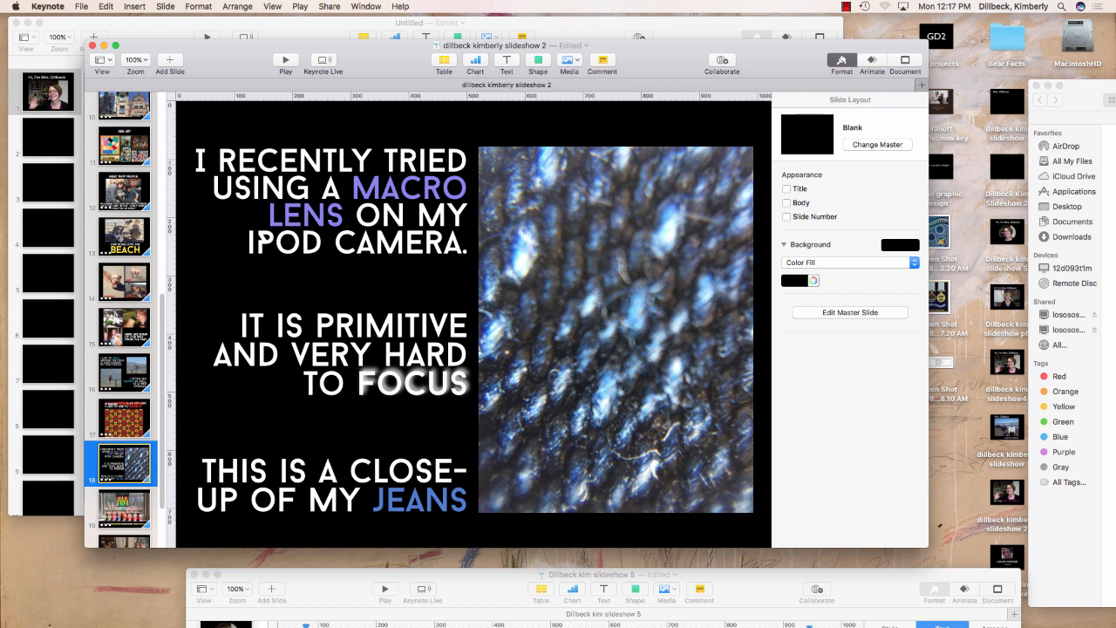
pyautogui.scroll(-3, 121, 319)
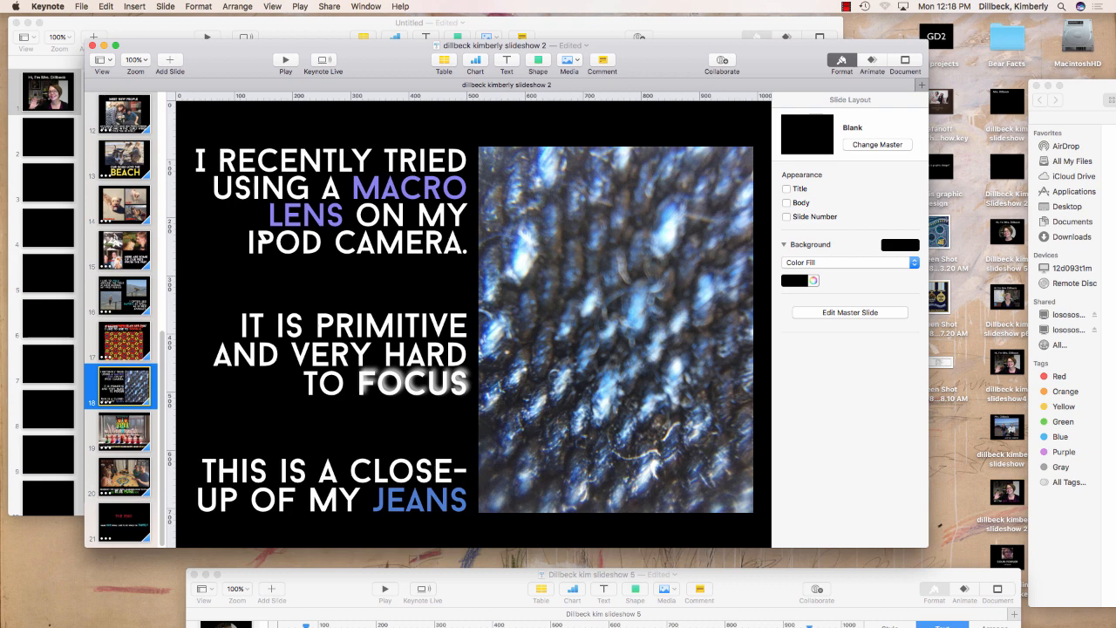
pyautogui.click(124, 160)
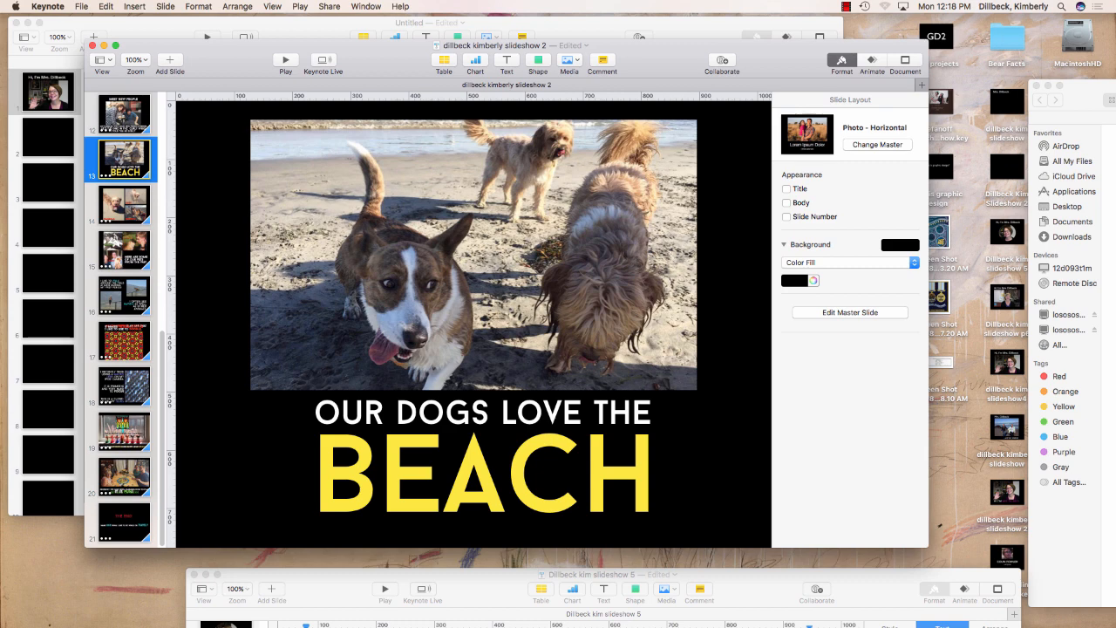
pyautogui.click(285, 59)
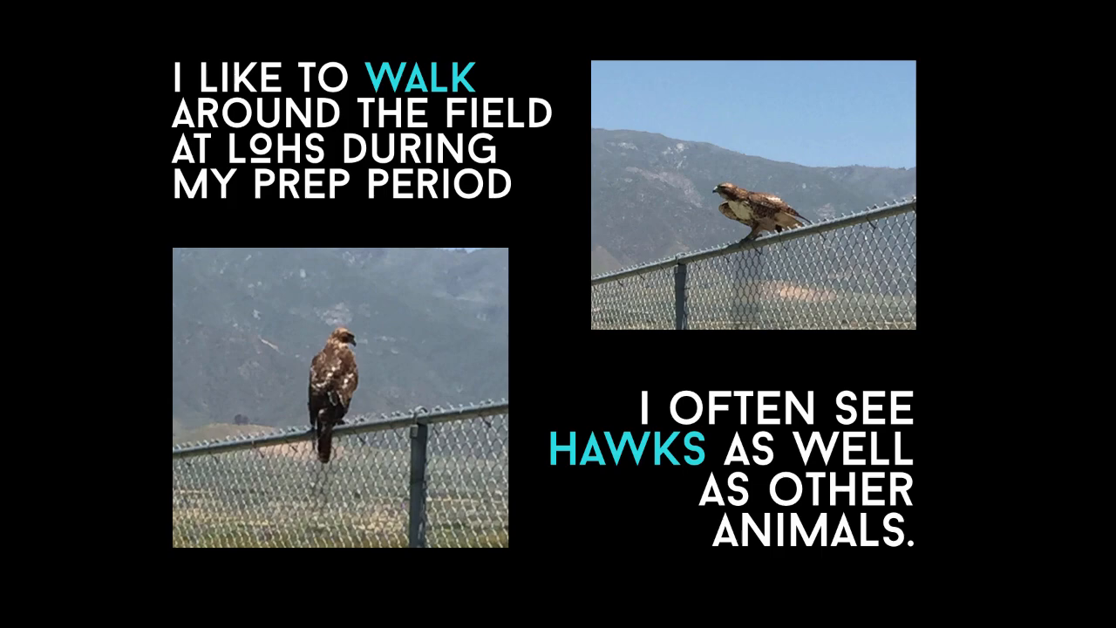
pyautogui.press('Escape')
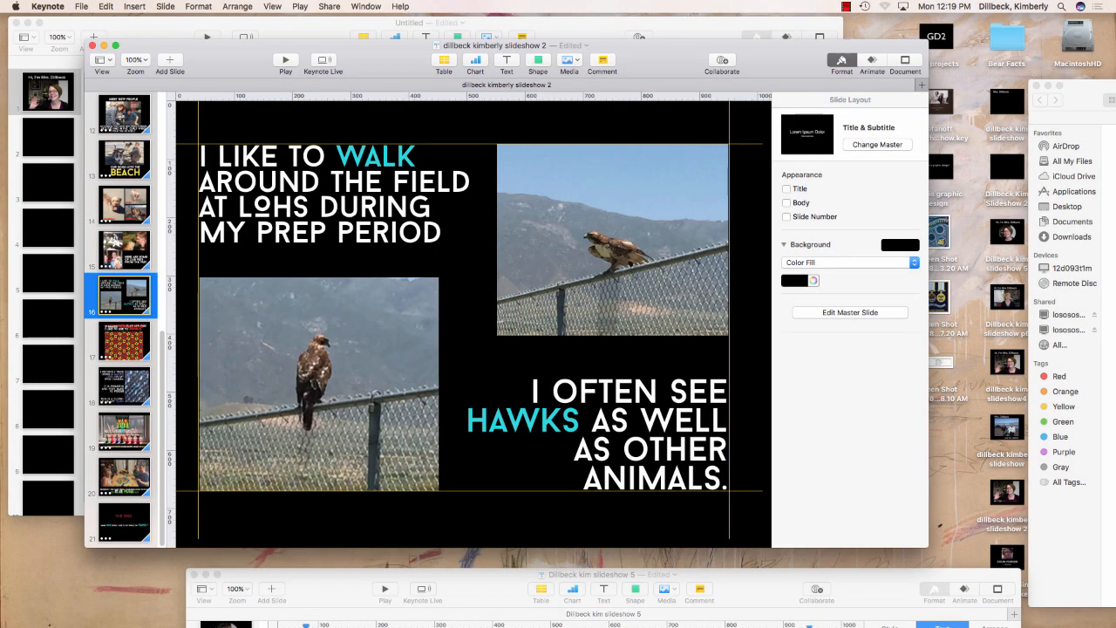
# Step: Move the example slideshow out of the way and bring the untitled presentation's window forward into clear view
pyautogui.moveTo(384, 45); pyautogui.dragTo(1115, 202)
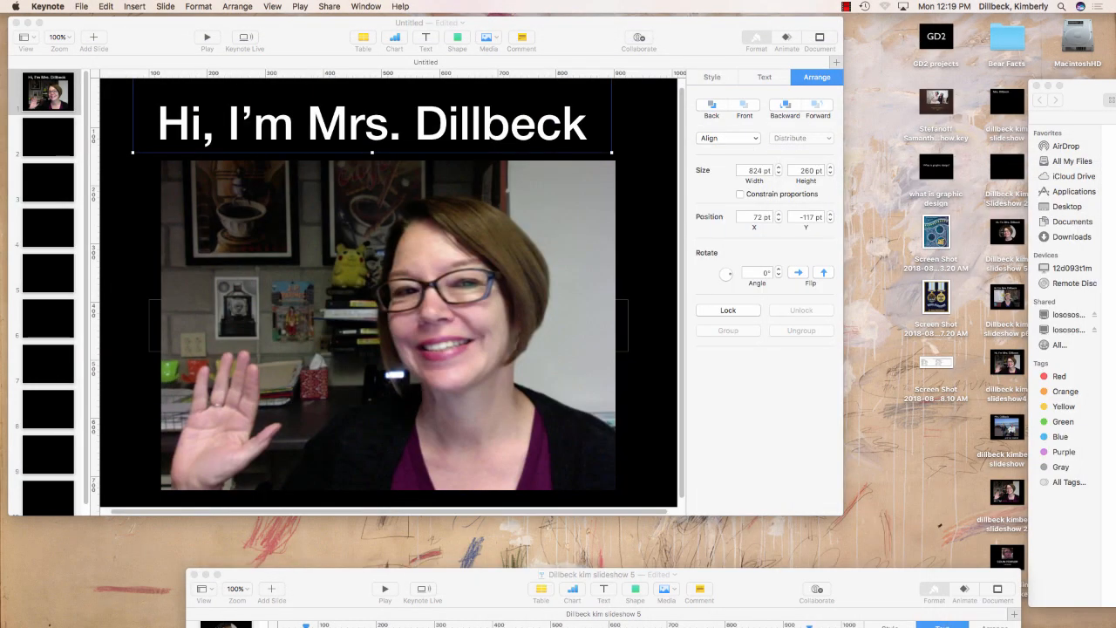
pyautogui.moveTo(366, 24); pyautogui.dragTo(441, 75)
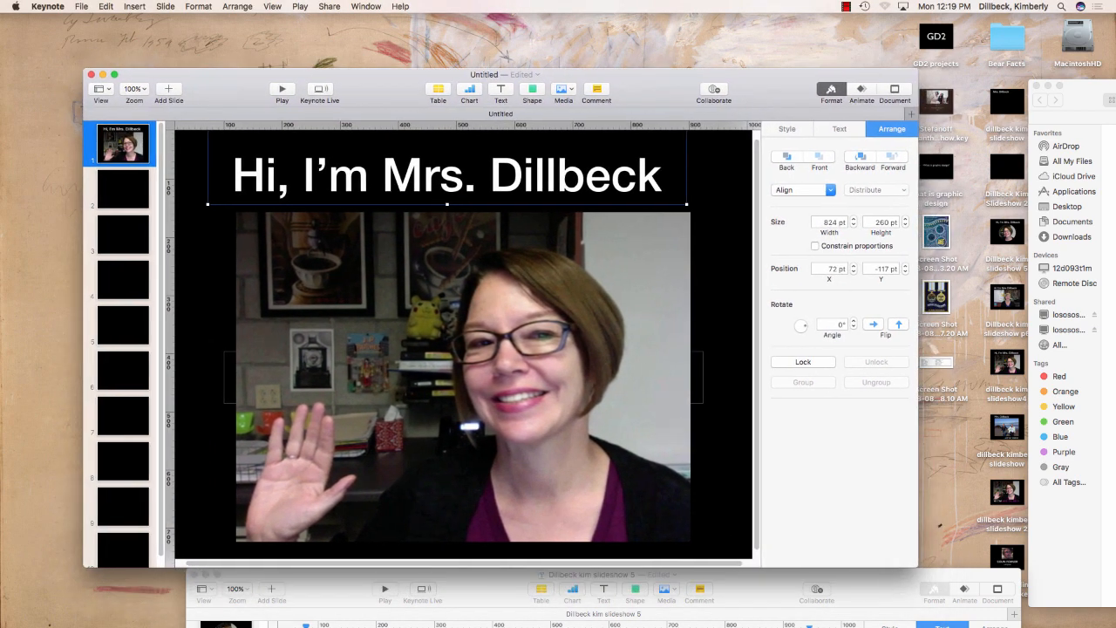
pyautogui.click(272, 6)
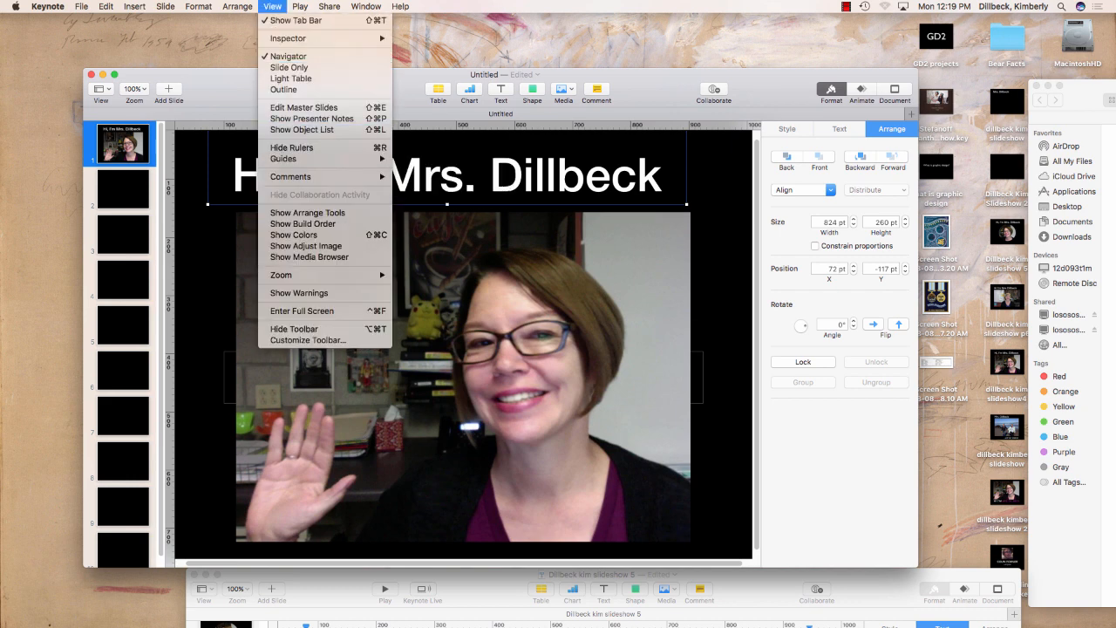
pyautogui.press('Escape')
pyautogui.moveTo(162, 237)
pyautogui.mouseDown()
pyautogui.moveTo(240, 241)
pyautogui.moveTo(161, 235)
pyautogui.mouseUp()
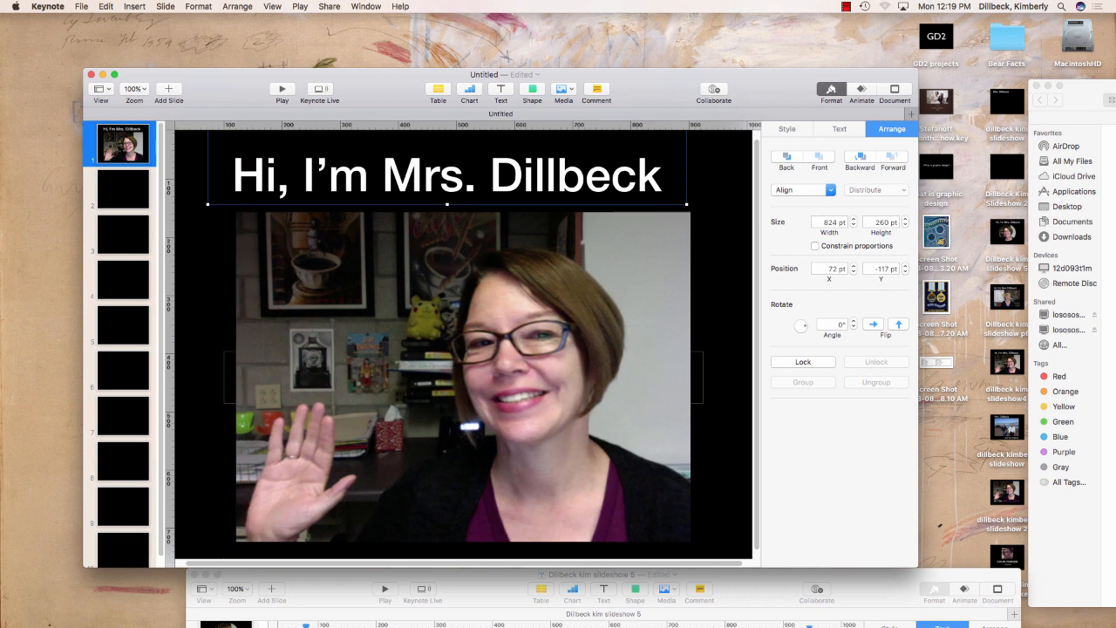
pyautogui.moveTo(271, 125)
pyautogui.mouseDown()
pyautogui.moveTo(275, 216)
pyautogui.moveTo(277, 127)
pyautogui.mouseUp()
# Step: Select slide 2 of the untitled presentation, clear the windows covering the desktop, and open the "2018 personal slideshow" folder
pyautogui.click(122, 189)
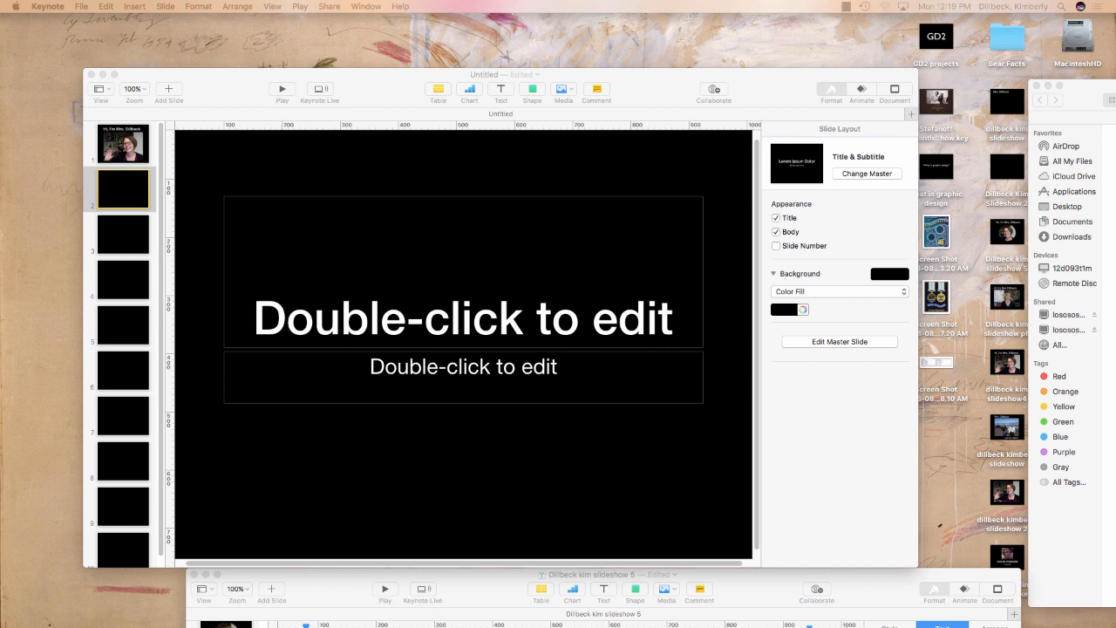
pyautogui.doubleClick(1007, 39)
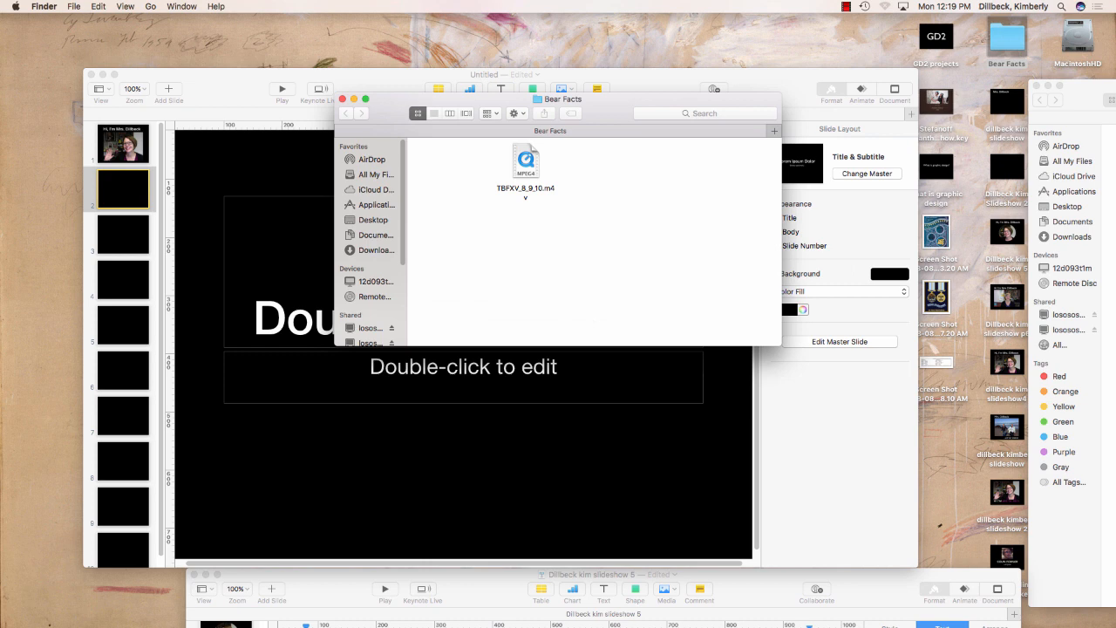
pyautogui.click(342, 98)
pyautogui.moveTo(375, 75); pyautogui.dragTo(277, 78)
pyautogui.click(1036, 85)
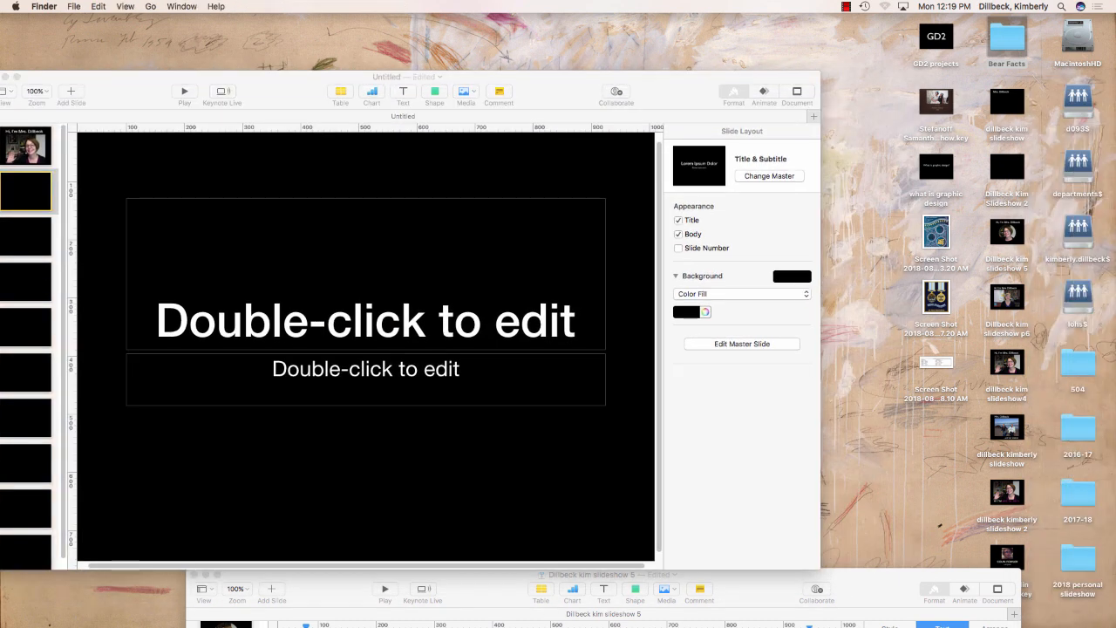
pyautogui.doubleClick(1077, 559)
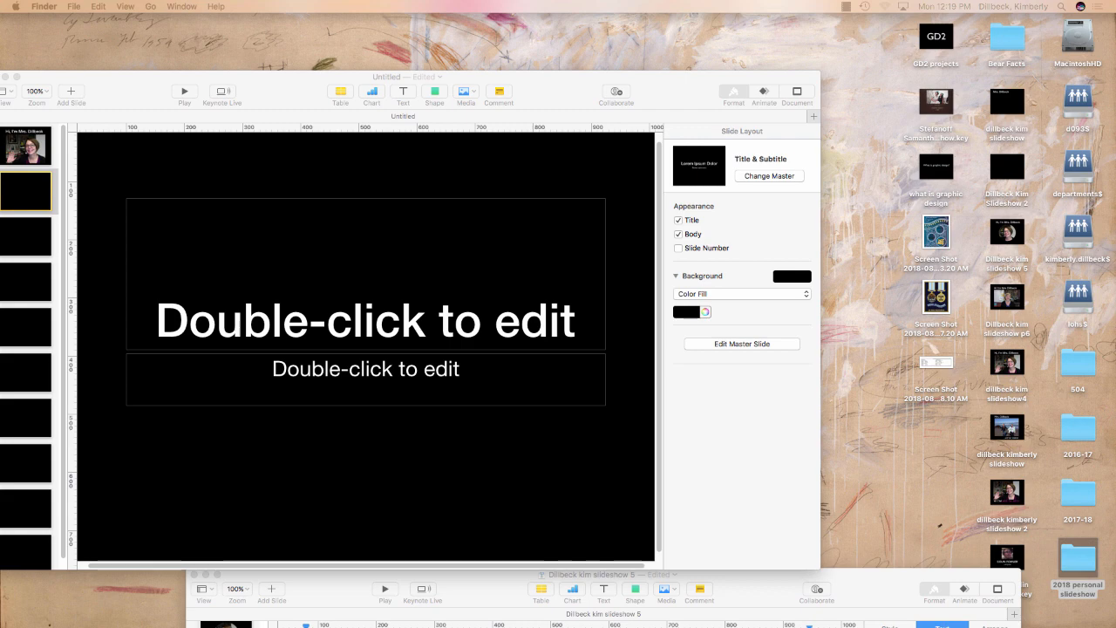
# Step: Add the photo of the two dogs to slide 2 and scale it to about 961 × 721 pt at X 32 pt, Y 24 pt
pyautogui.moveTo(776, 357); pyautogui.dragTo(407, 369)
pyautogui.moveTo(471, 76); pyautogui.dragTo(584, 75)
pyautogui.moveTo(423, 356); pyautogui.dragTo(400, 362)
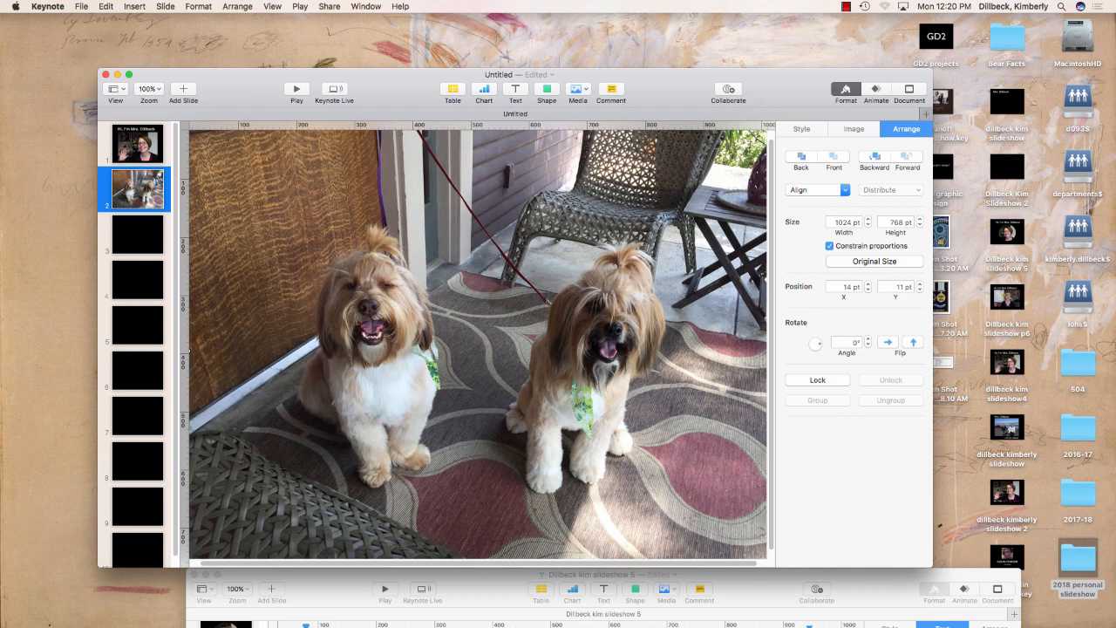
pyautogui.moveTo(373, 296); pyautogui.dragTo(391, 321)
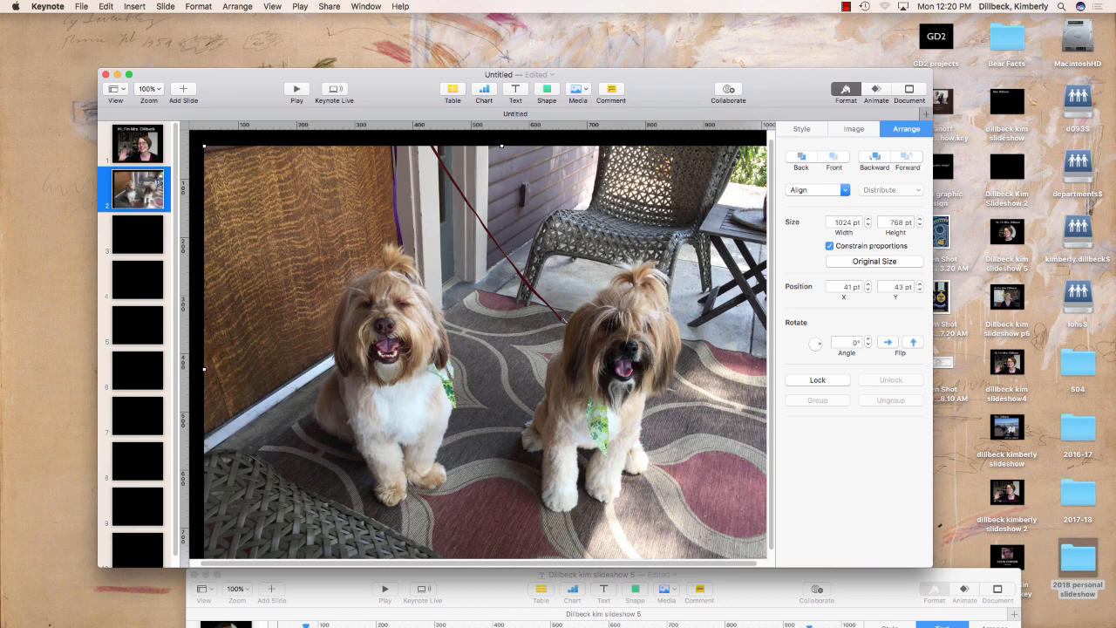
pyautogui.moveTo(204, 145); pyautogui.dragTo(240, 174)
pyautogui.moveTo(455, 322); pyautogui.dragTo(414, 283)
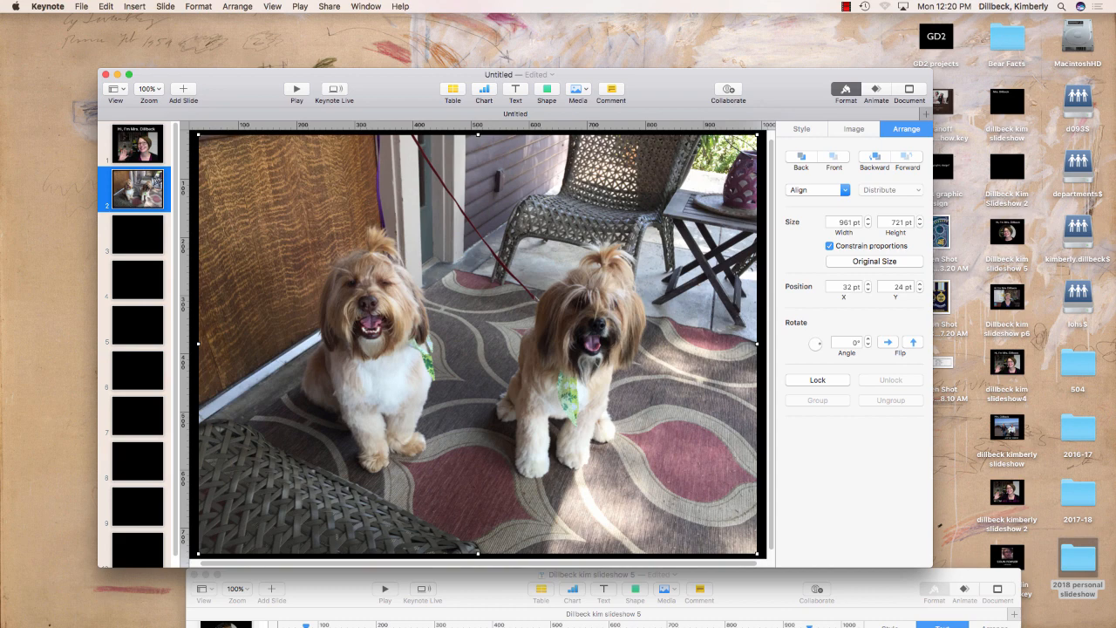
# Step: Crop the two-dog photo on slide 2 by masking away all four edges around the dogs
pyautogui.click(140, 189)
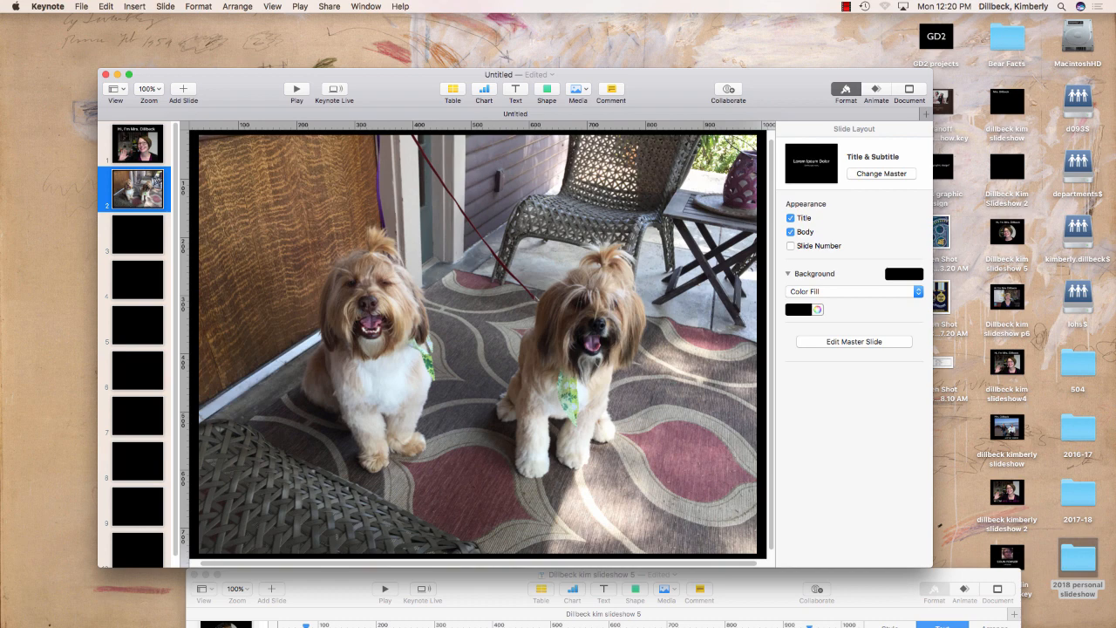
pyautogui.click(478, 343)
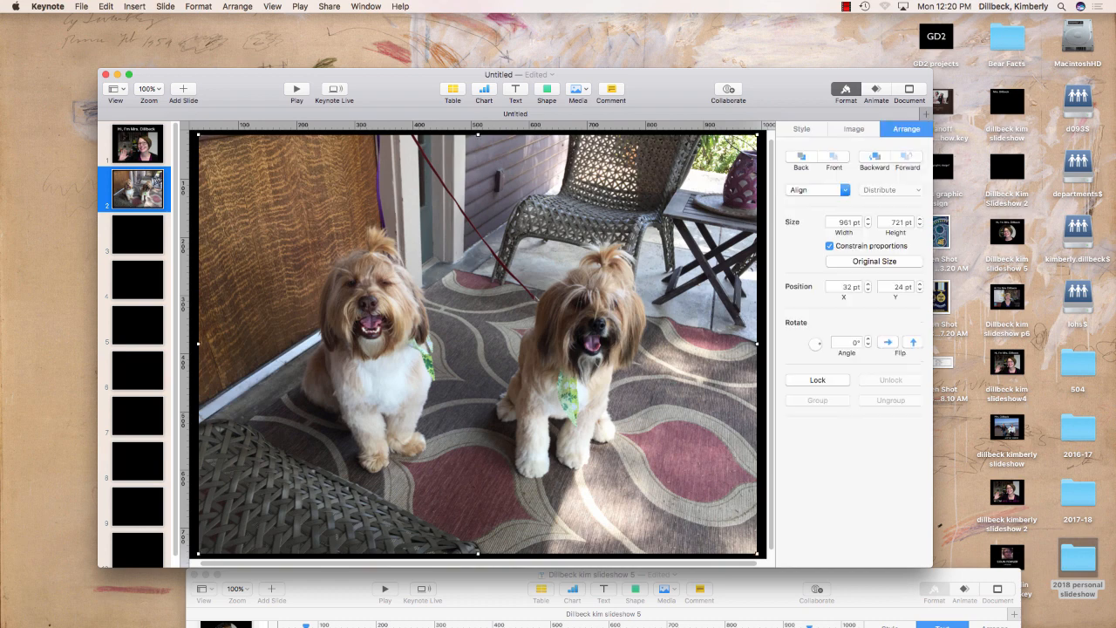
pyautogui.click(858, 129)
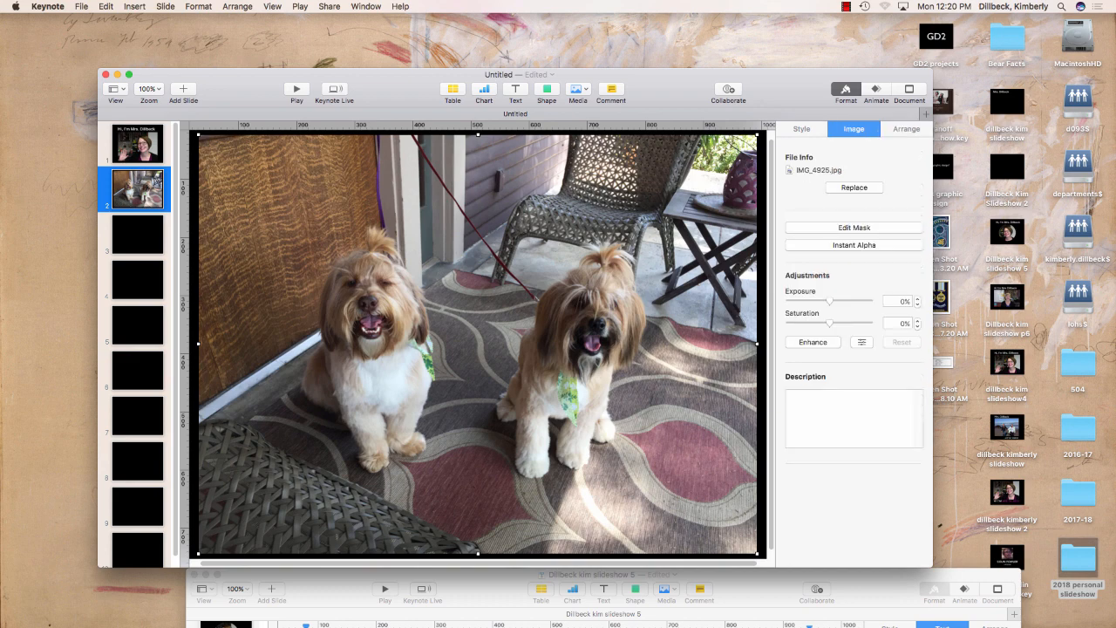
pyautogui.click(854, 227)
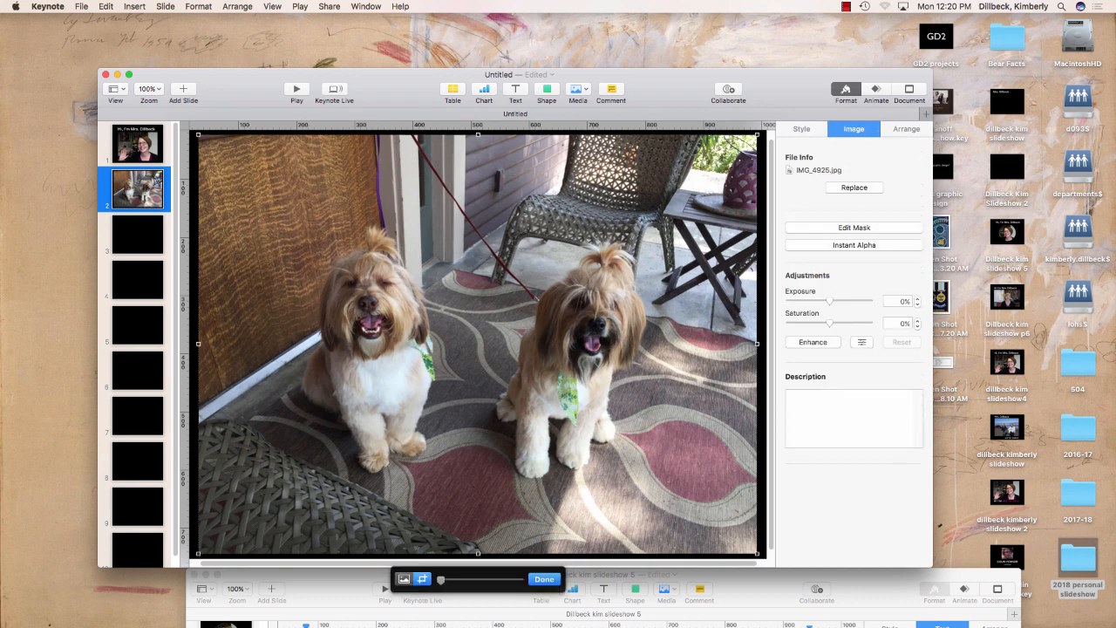
pyautogui.moveTo(197, 344); pyautogui.dragTo(266, 344)
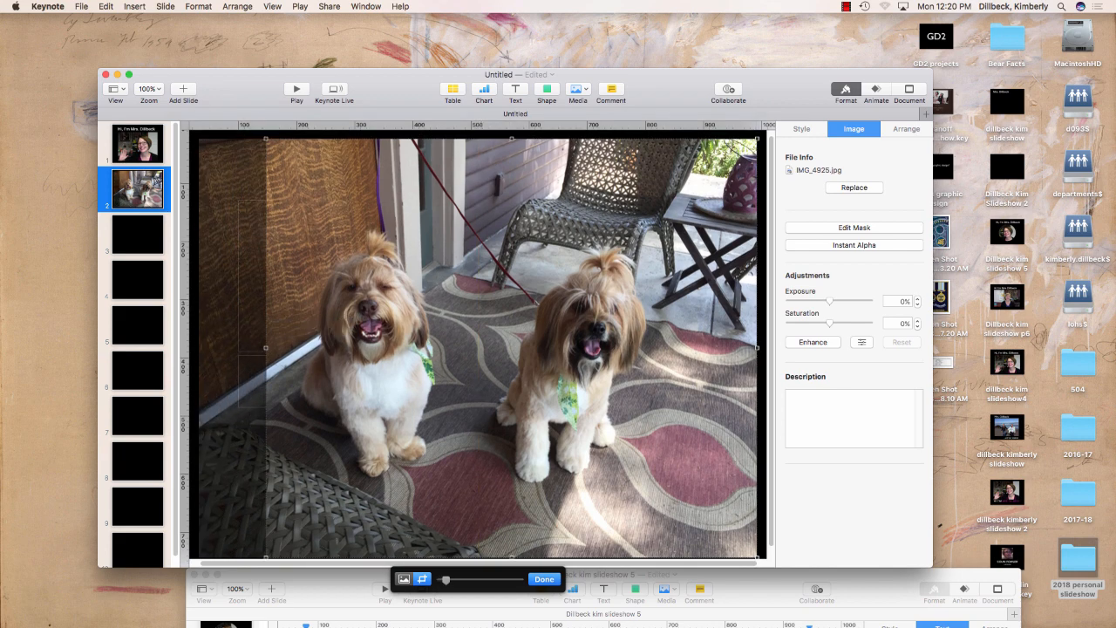
pyautogui.moveTo(511, 138); pyautogui.dragTo(511, 215)
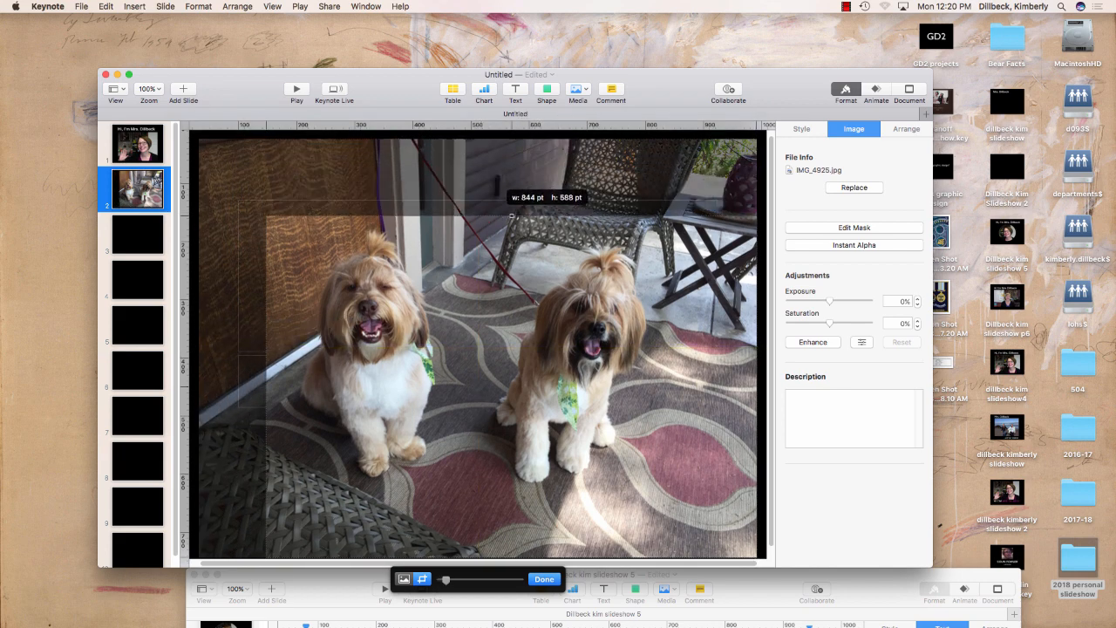
pyautogui.moveTo(511, 557); pyautogui.dragTo(511, 498)
pyautogui.moveTo(756, 334); pyautogui.dragTo(684, 335)
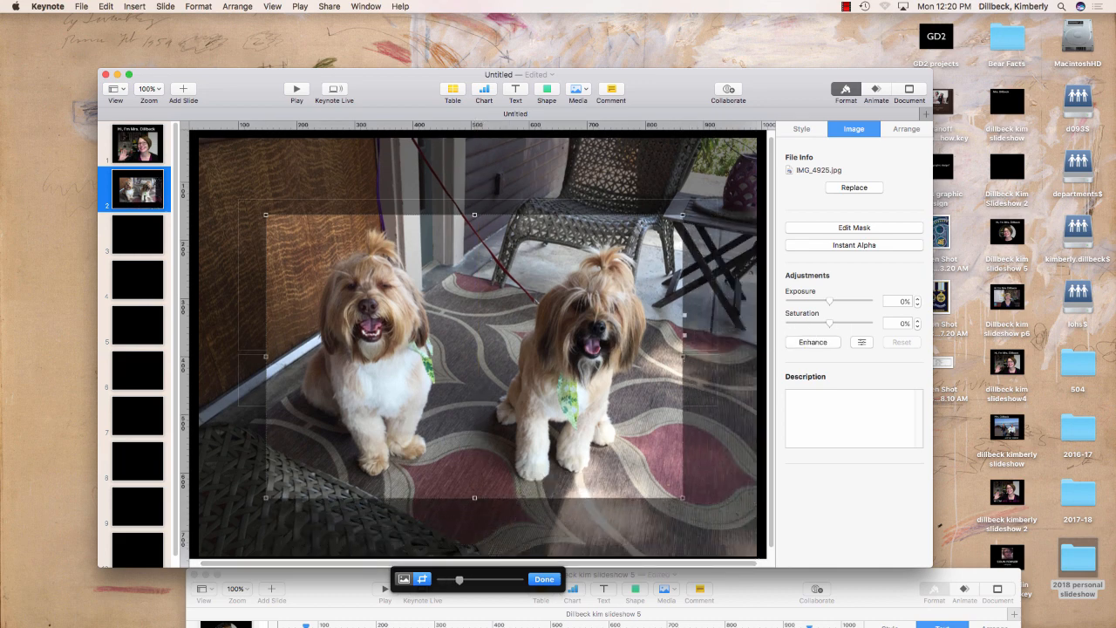
pyautogui.moveTo(265, 320); pyautogui.dragTo(272, 320)
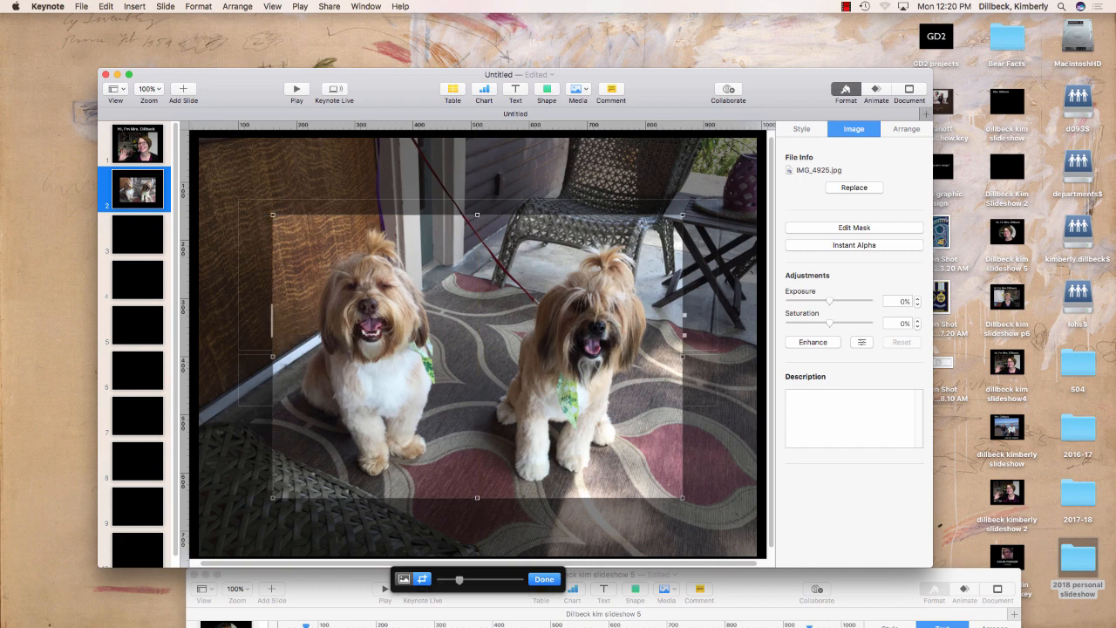
pyautogui.click(229, 349)
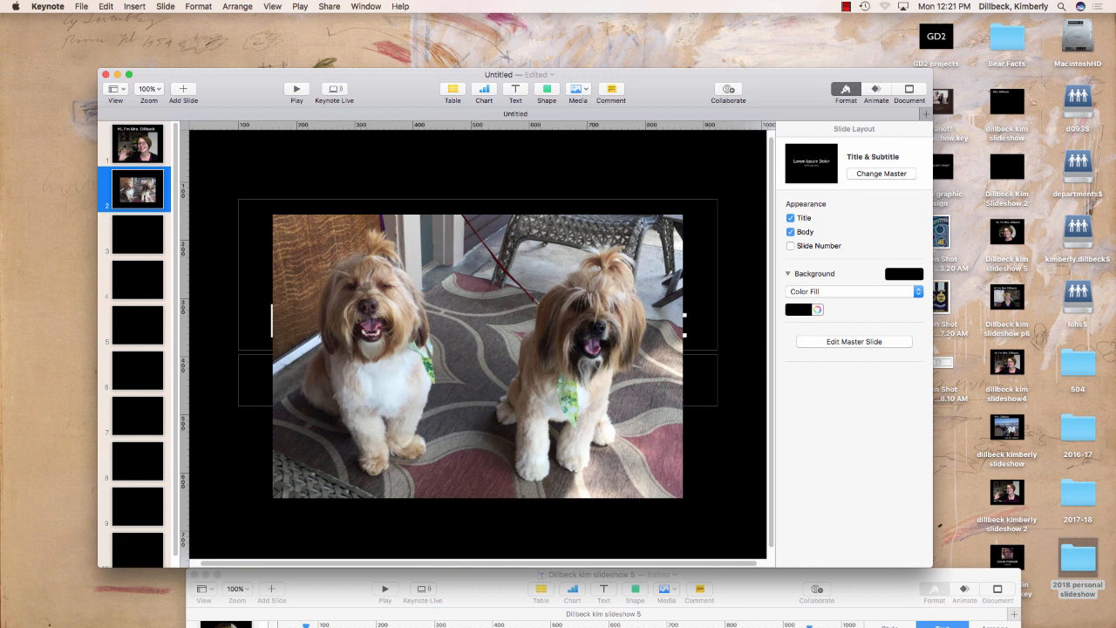
# Step: Shift the picture slightly right and down inside its mask to reframe the two dogs
pyautogui.click(476, 356)
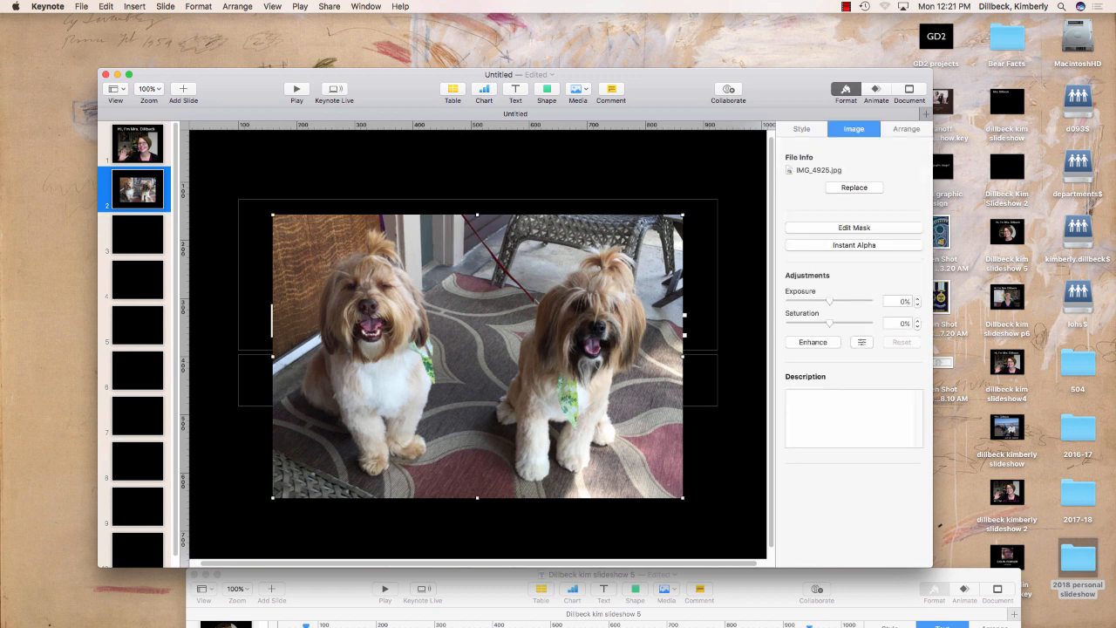
pyautogui.click(854, 227)
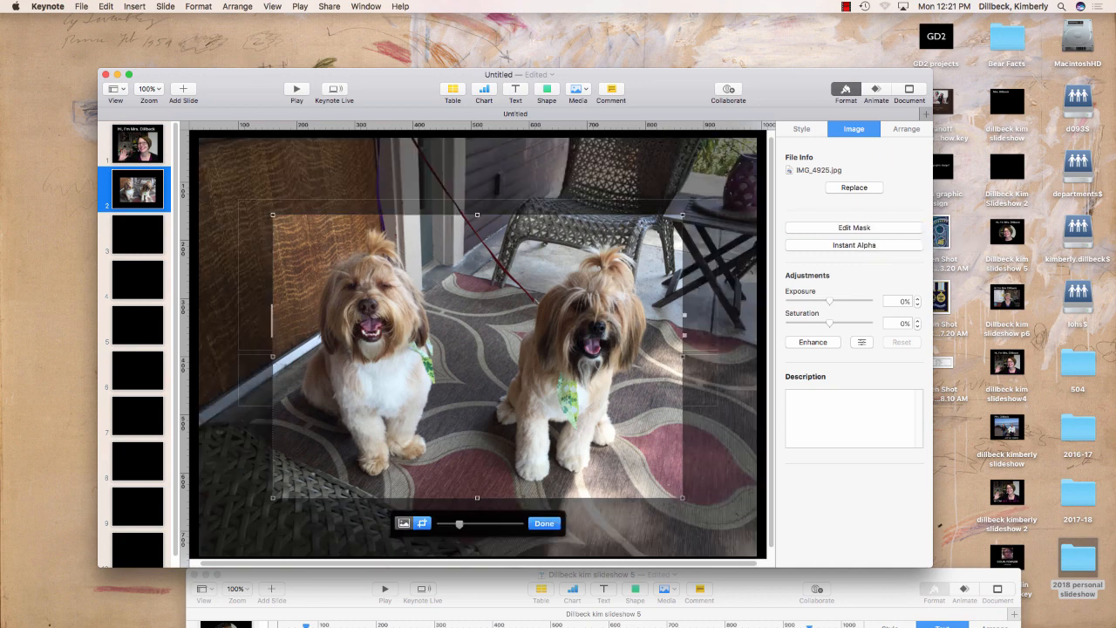
pyautogui.moveTo(488, 349)
pyautogui.mouseDown()
pyautogui.moveTo(430, 324)
pyautogui.moveTo(526, 328)
pyautogui.moveTo(473, 336)
pyautogui.moveTo(524, 339)
pyautogui.moveTo(531, 364)
pyautogui.moveTo(489, 350)
pyautogui.moveTo(509, 354)
pyautogui.mouseUp()
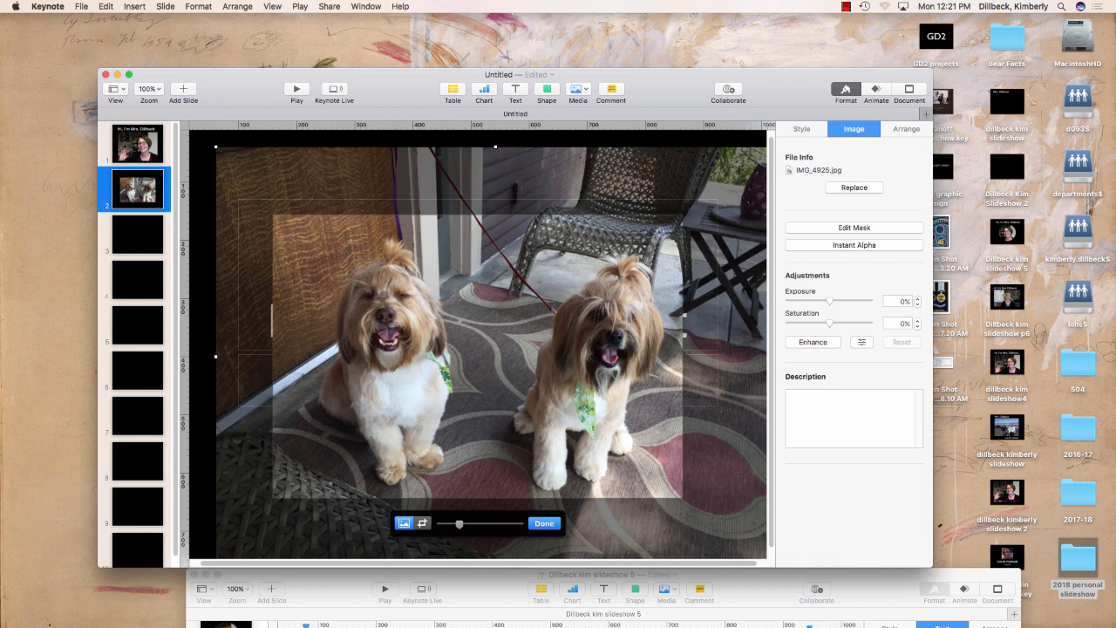
pyautogui.press('Escape')
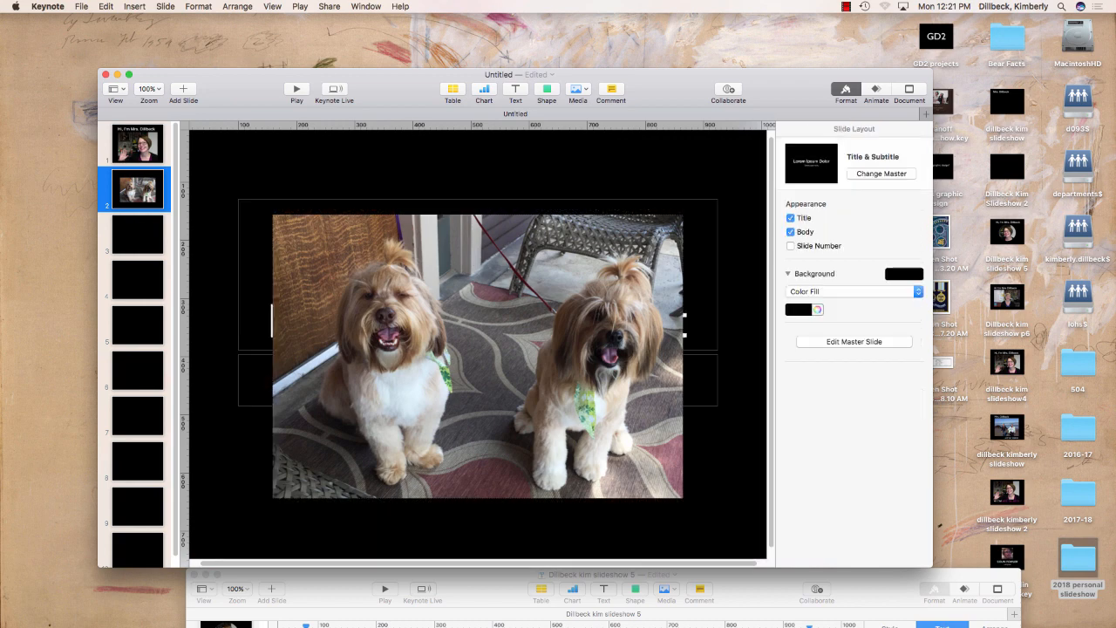
# Step: Reopen the dog photo's mask and stretch it outward until it covers nearly the whole picture
pyautogui.click(198, 6)
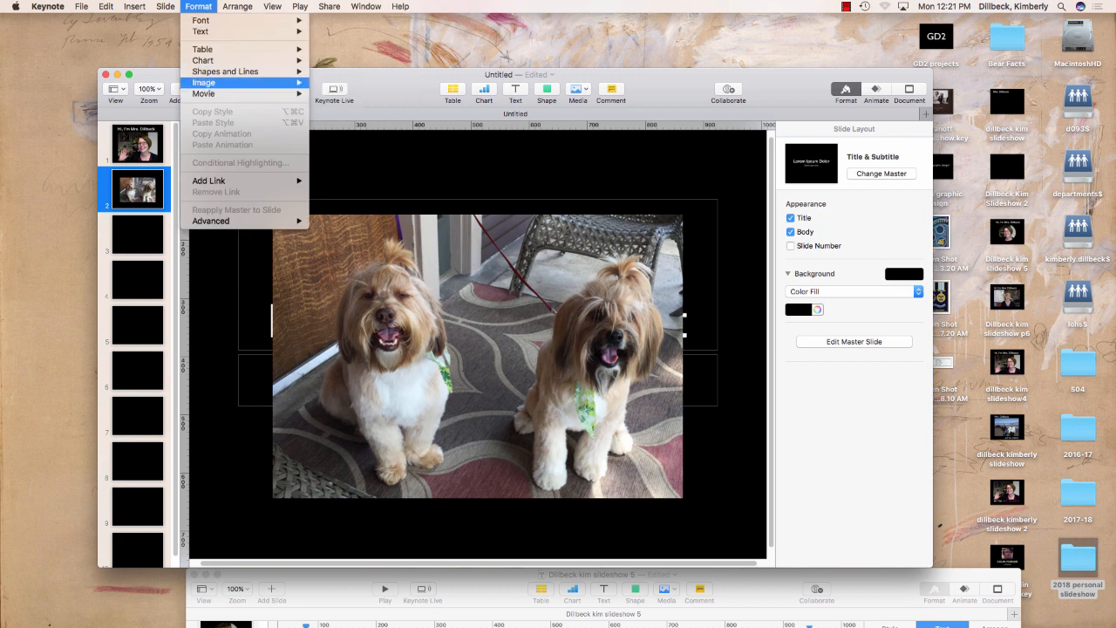
pyautogui.moveTo(209, 82)
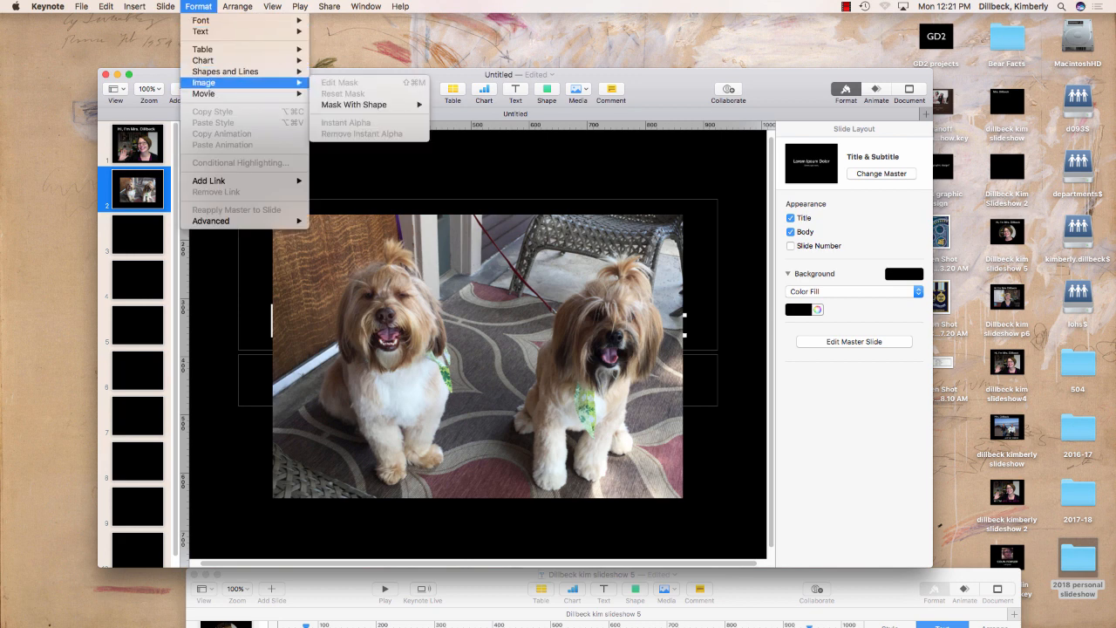
pyautogui.click(436, 306)
pyautogui.click(436, 306)
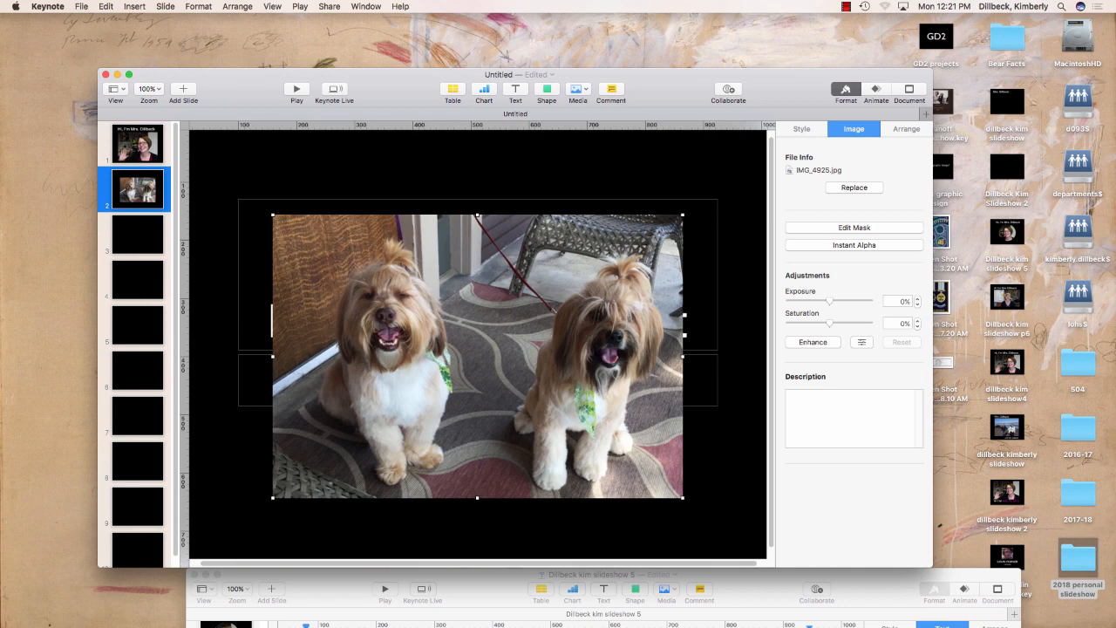
pyautogui.click(854, 228)
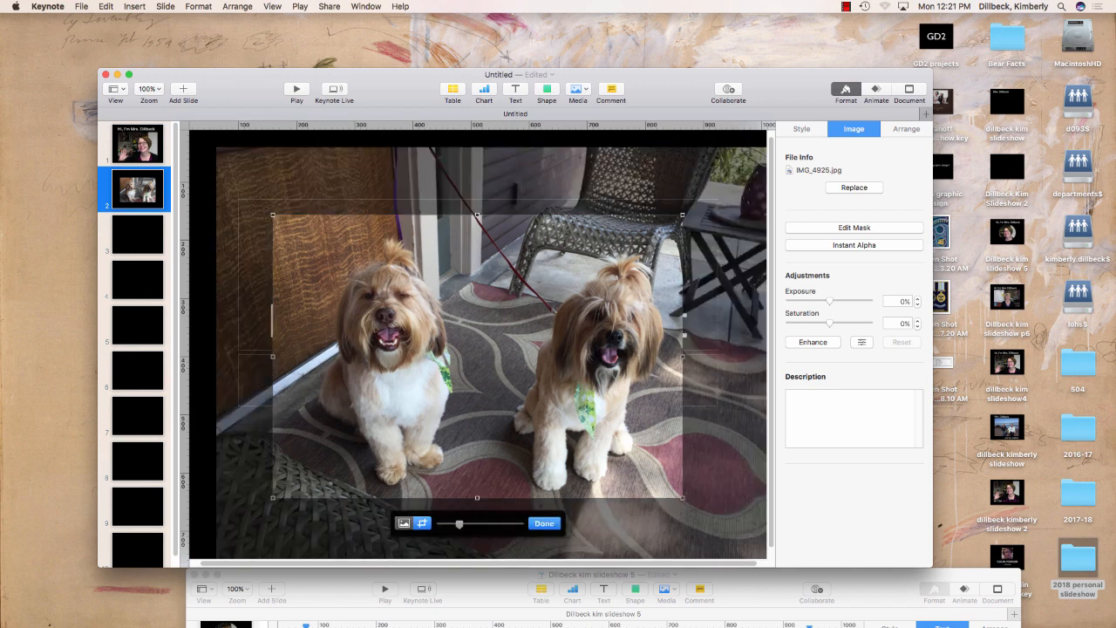
pyautogui.moveTo(488, 349); pyautogui.dragTo(503, 353)
pyautogui.click(423, 523)
pyautogui.moveTo(683, 498); pyautogui.dragTo(780, 557)
pyautogui.moveTo(264, 208); pyautogui.dragTo(224, 147)
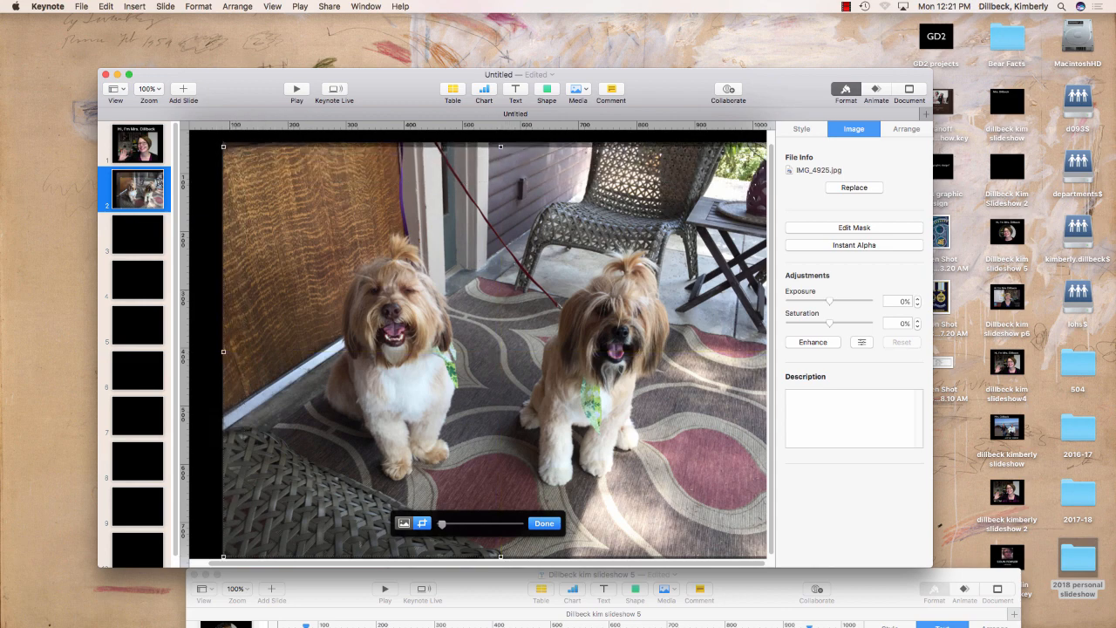
pyautogui.moveTo(500, 147)
pyautogui.mouseDown()
pyautogui.moveTo(500, 349)
pyautogui.moveTo(501, 142)
pyautogui.mouseUp()
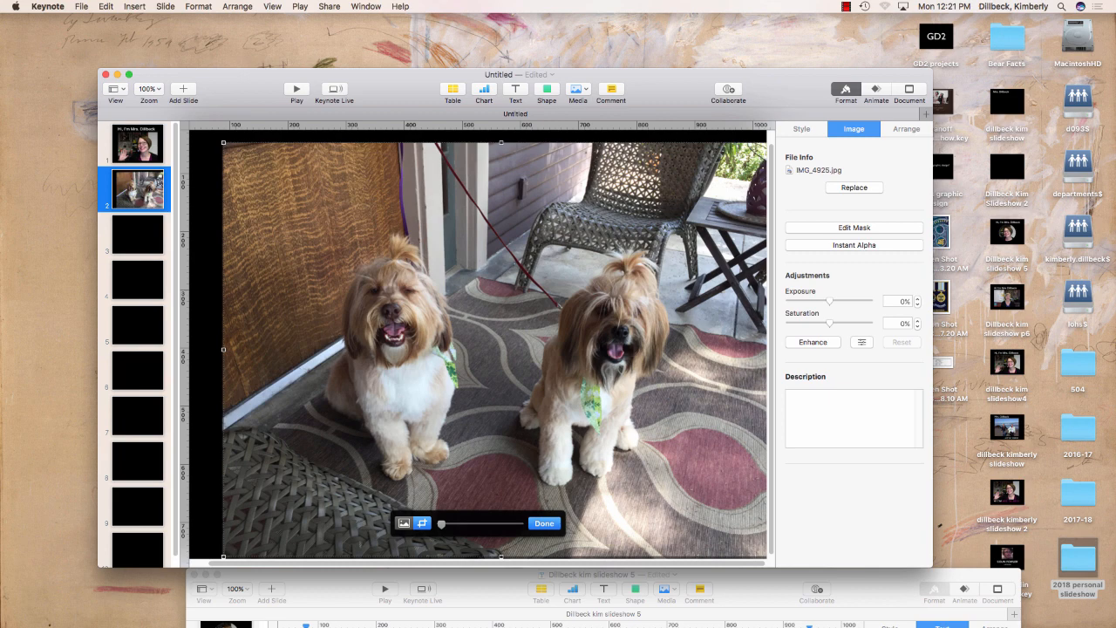
# Step: Reset the mask on the dog photo
pyautogui.click(199, 7)
pyautogui.moveTo(204, 83)
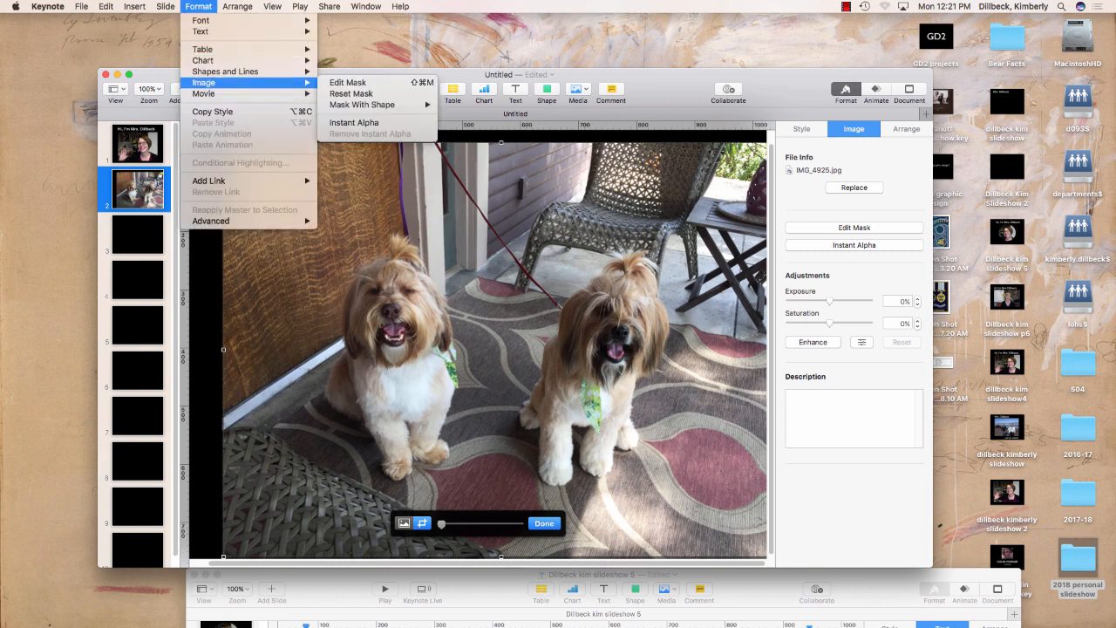
pyautogui.click(352, 93)
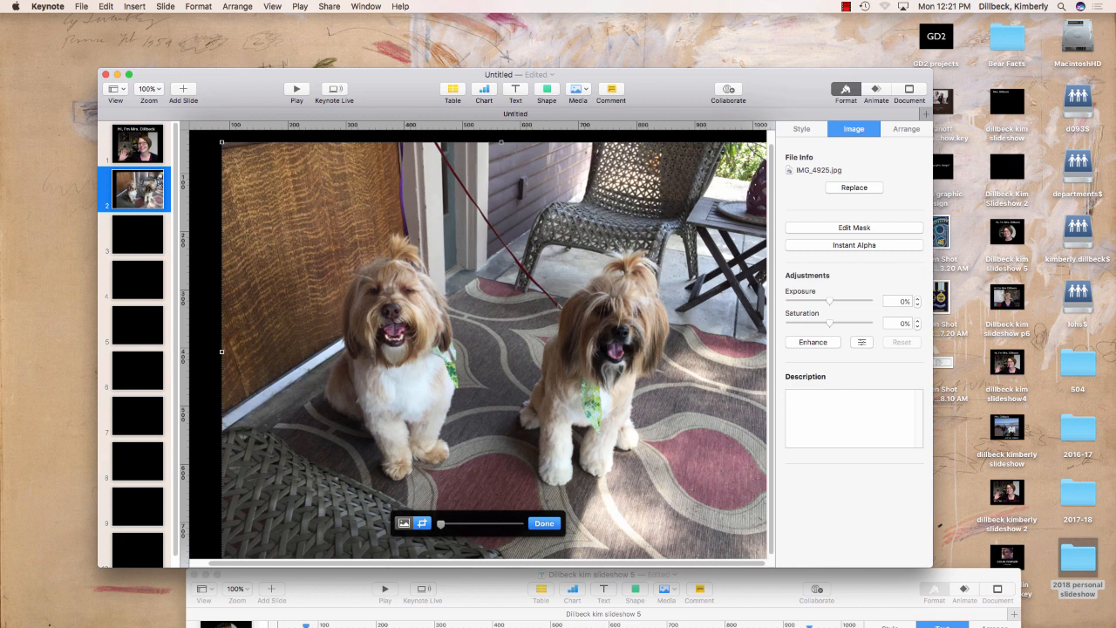
# Step: Mask the dog photo with a circular shape
pyautogui.click(198, 6)
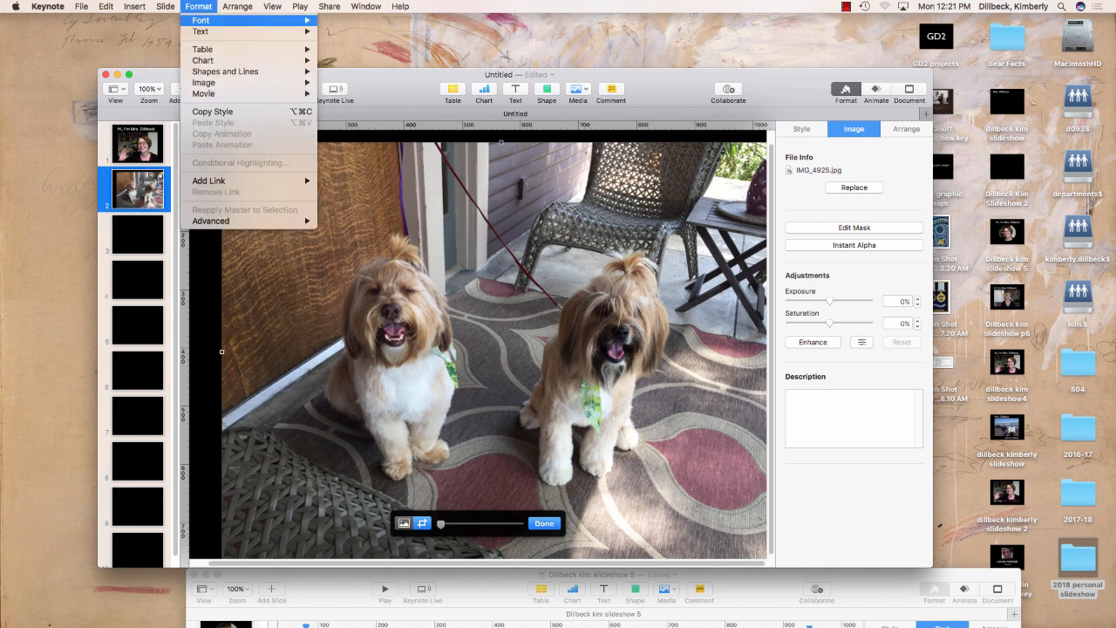
pyautogui.moveTo(209, 82)
pyautogui.moveTo(362, 104)
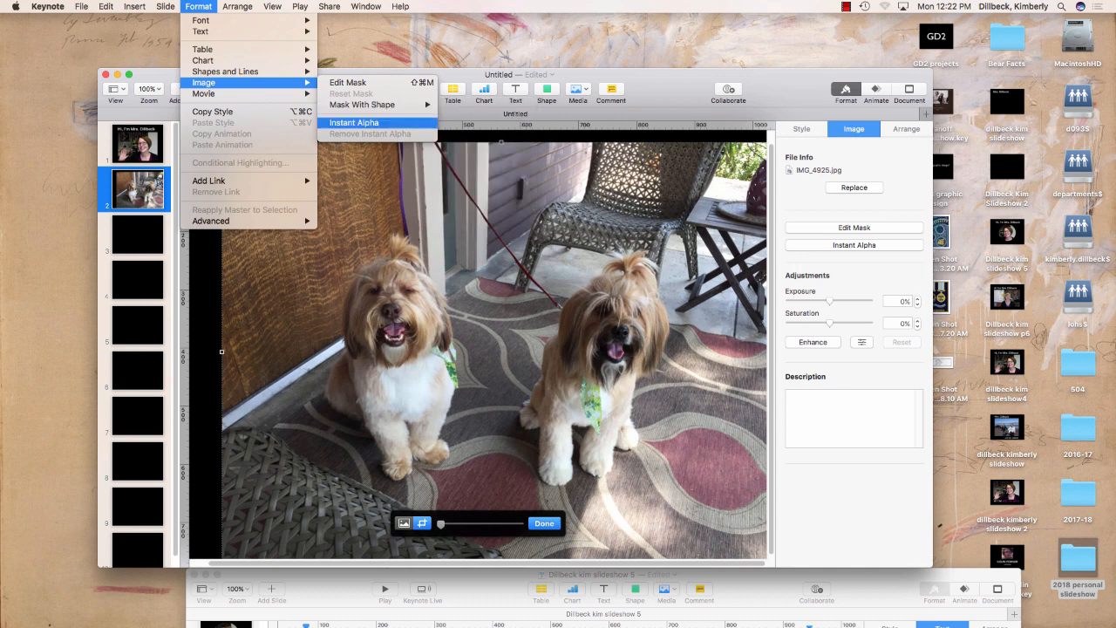
pyautogui.click(458, 126)
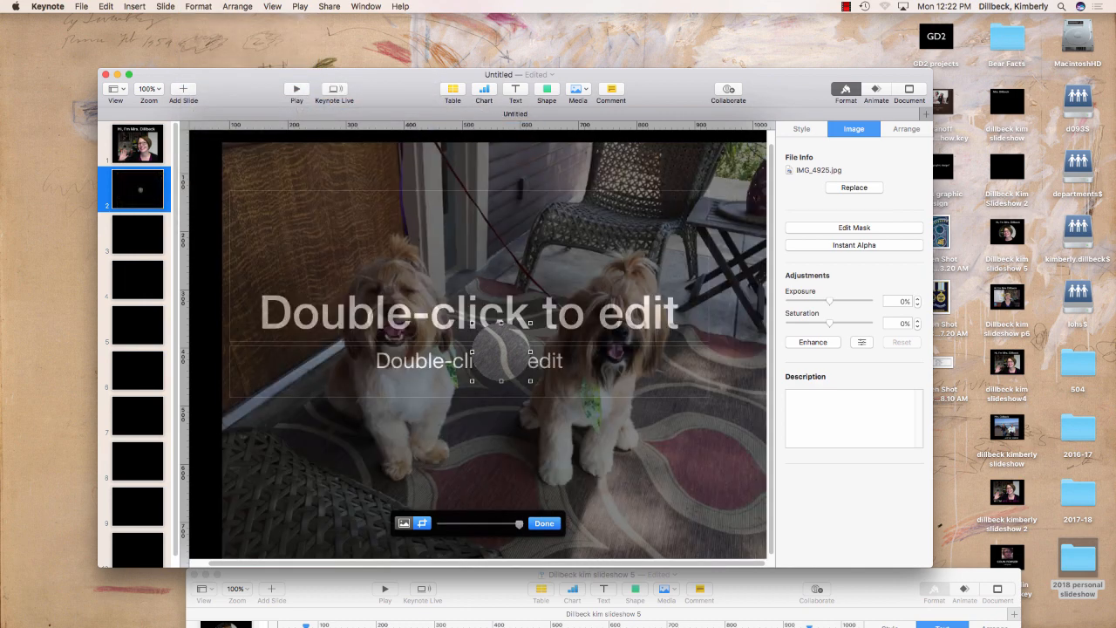
# Step: Enlarge the circular mask and center it around both dogs, adjusting the picture inside it, then finish masking
pyautogui.moveTo(401, 324); pyautogui.dragTo(401, 323)
pyautogui.click(422, 523)
pyautogui.moveTo(531, 383); pyautogui.dragTo(721, 489)
pyautogui.click(422, 523)
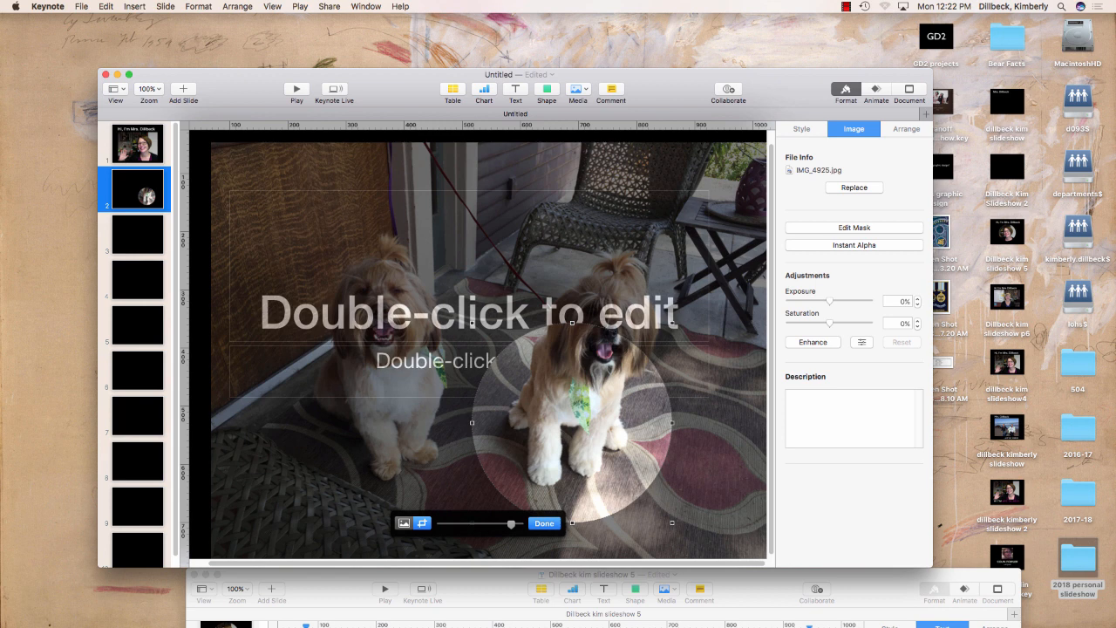
pyautogui.moveTo(472, 423); pyautogui.dragTo(272, 423)
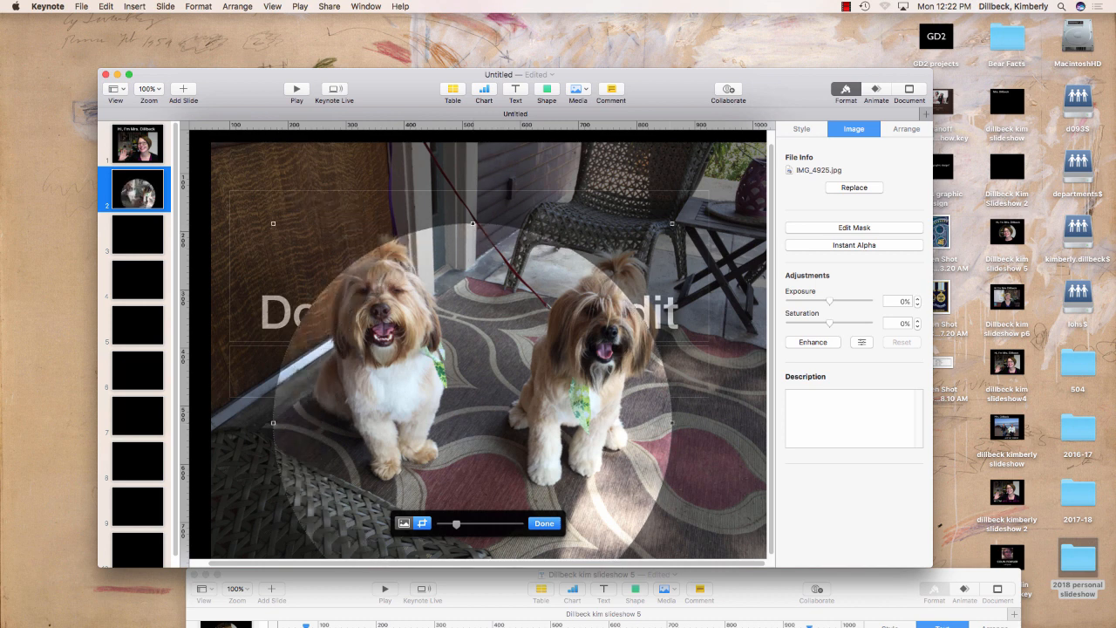
pyautogui.moveTo(472, 423); pyautogui.dragTo(481, 352)
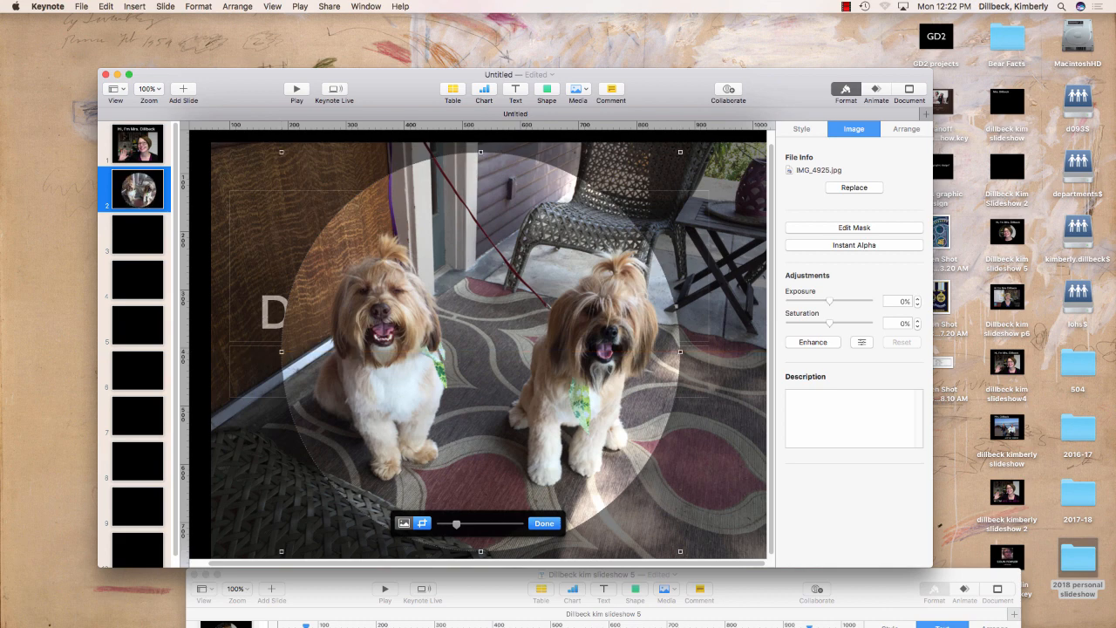
pyautogui.click(675, 306)
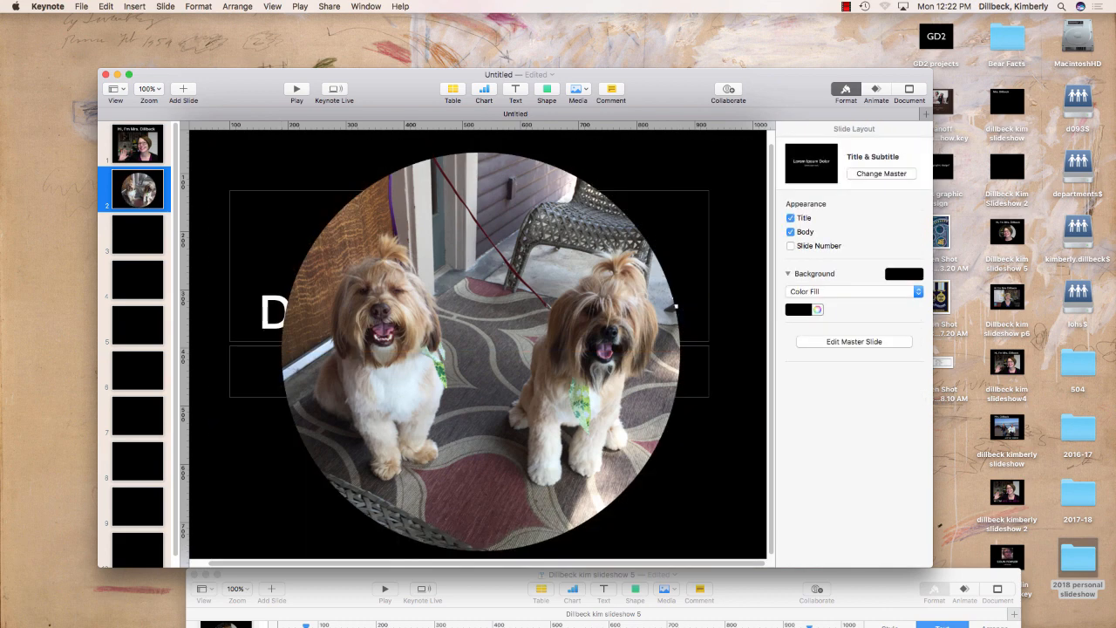
# Step: Move the title placeholder to the top of slide 2 and lower the circular dog photo beneath it
pyautogui.click(197, 7)
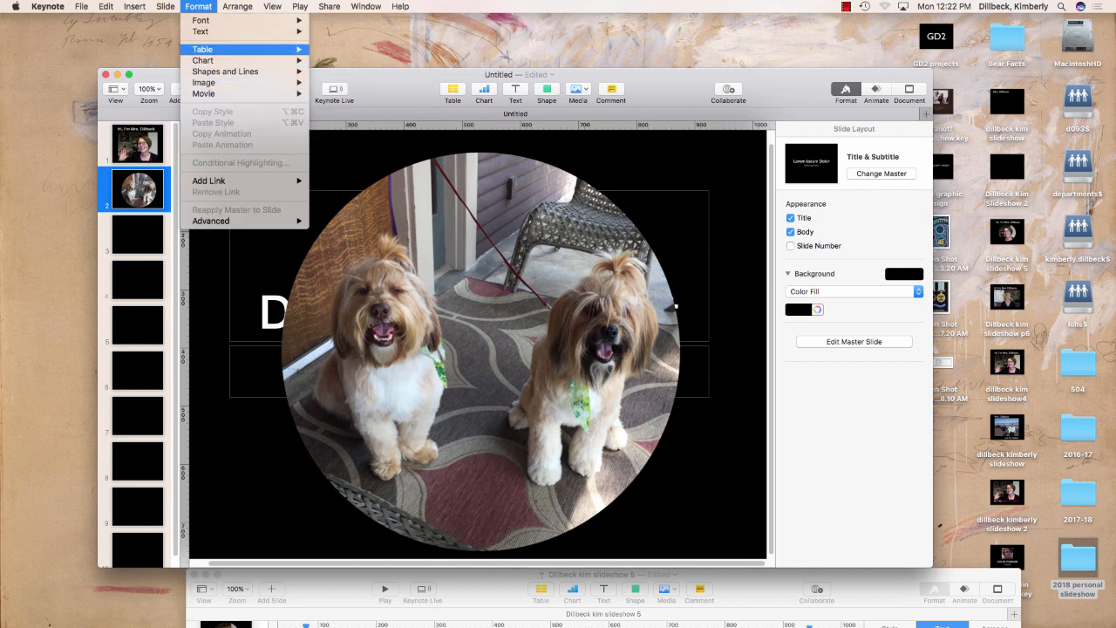
pyautogui.click(198, 7)
pyautogui.moveTo(272, 313); pyautogui.dragTo(267, 169)
pyautogui.click(384, 261)
pyautogui.moveTo(384, 262); pyautogui.dragTo(379, 411)
# Step: Enter "Finnegan and Daisy" as the title of slide 2
pyautogui.doubleClick(462, 168)
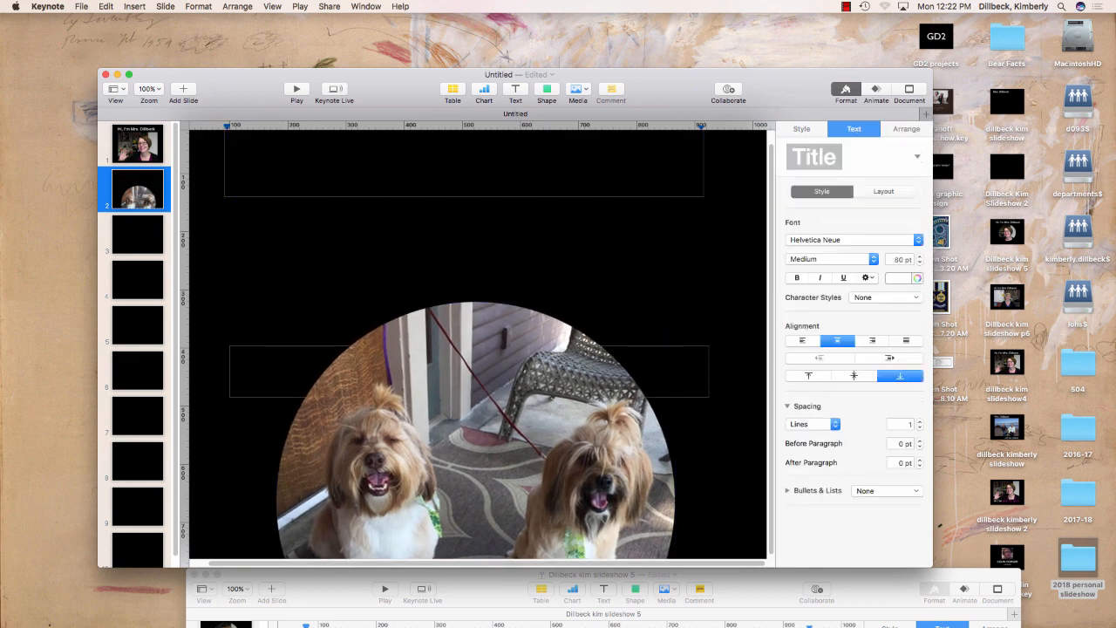
pyautogui.write('Fi')
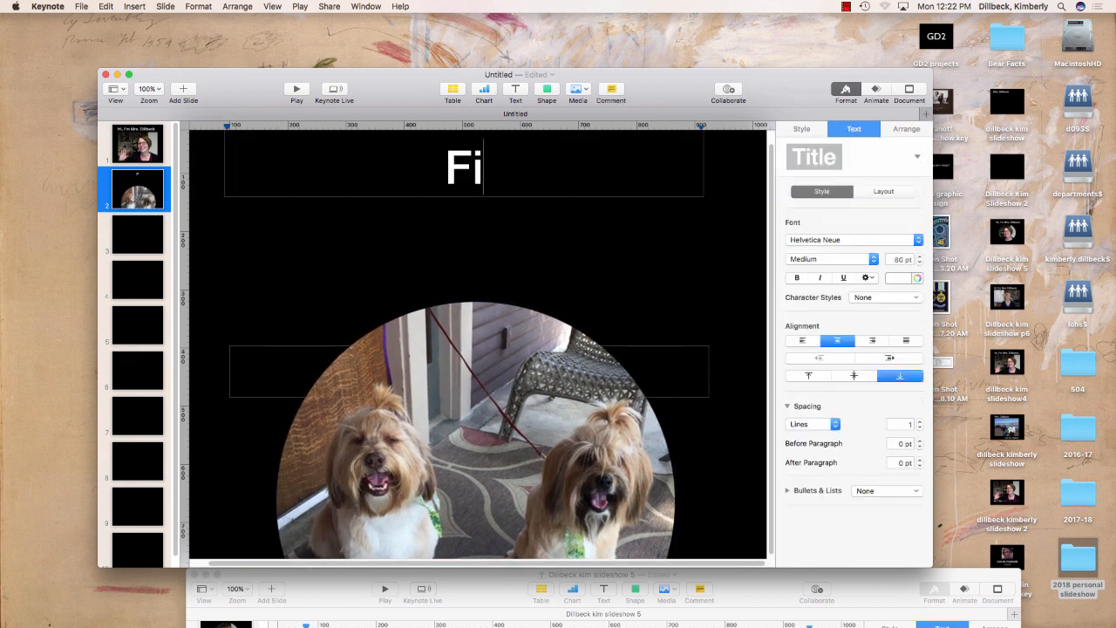
pyautogui.write('nnegan and Daif')
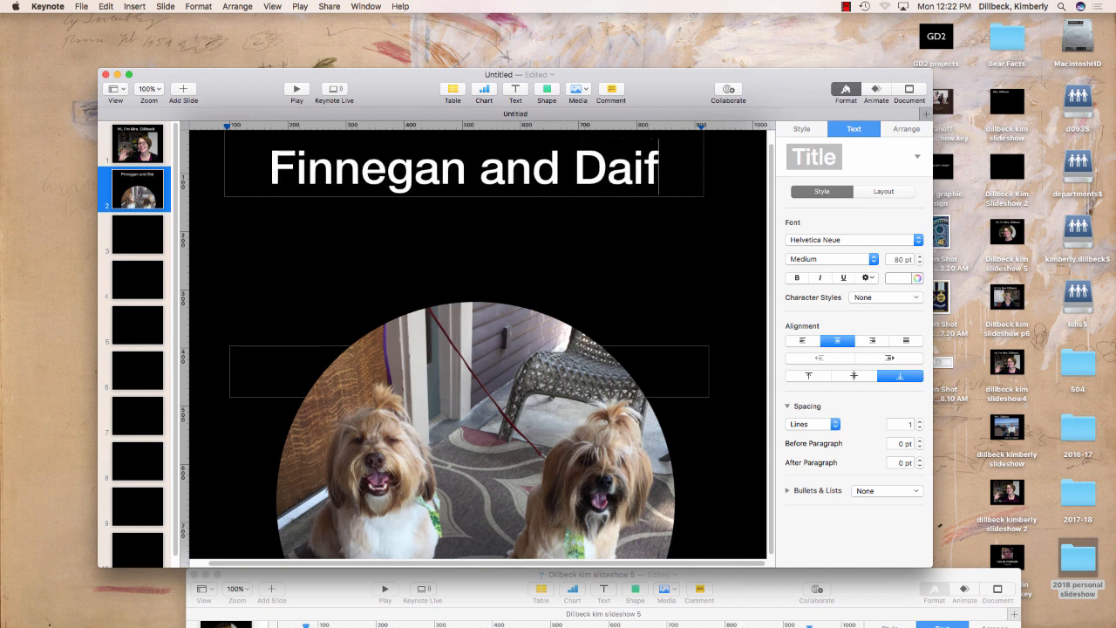
pyautogui.write('y')
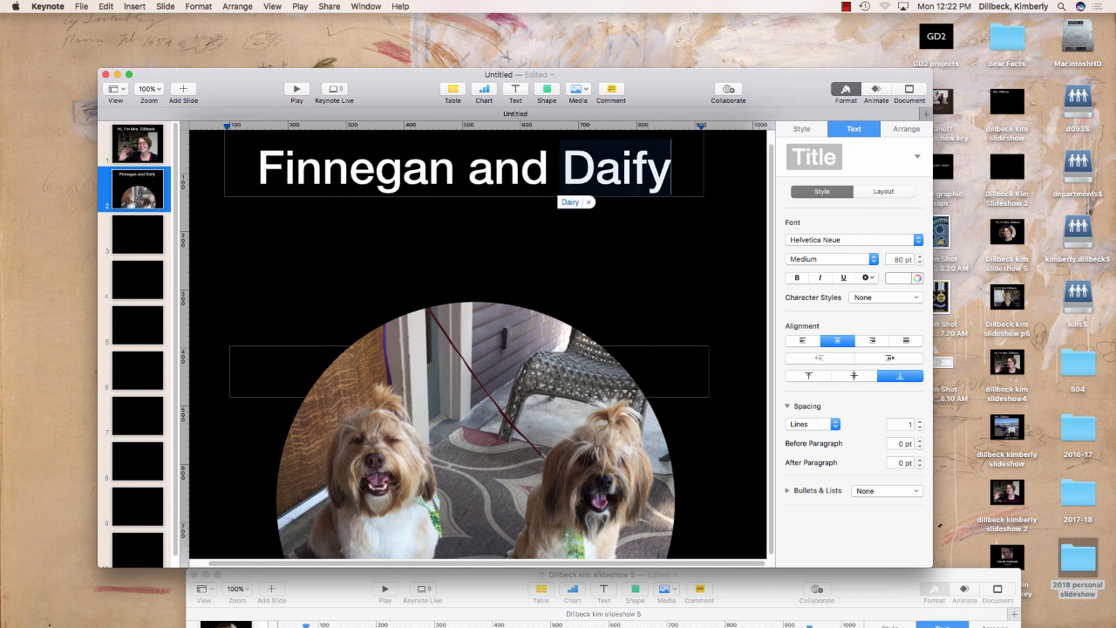
pyautogui.press('BackSpace')
pyautogui.press('BackSpace')
pyautogui.write('sy')
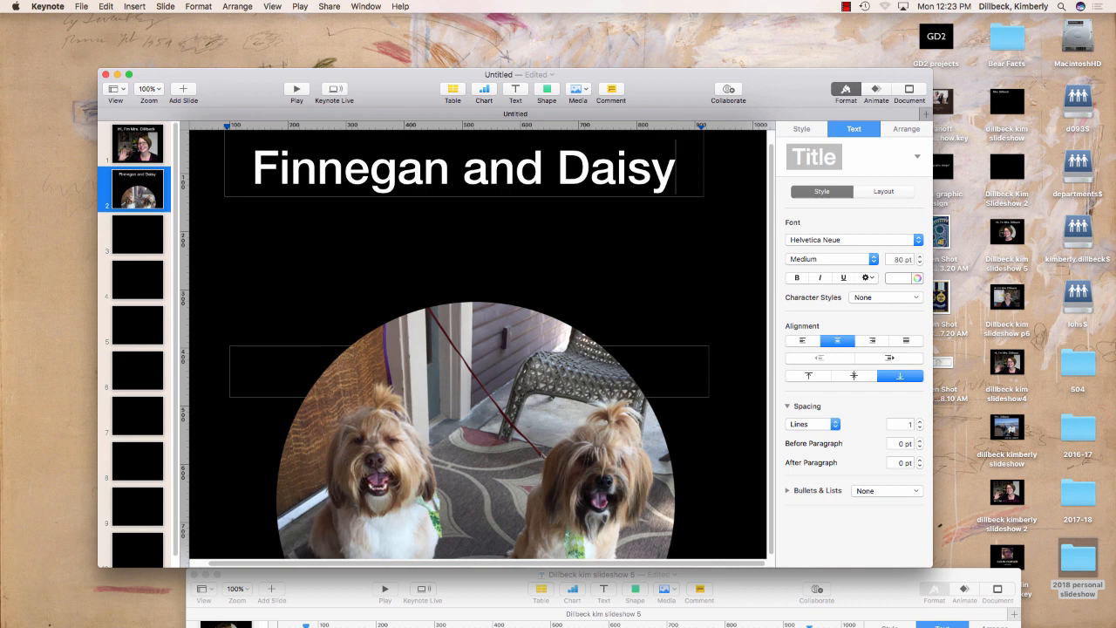
# Step: Lower the title on slide 2 and raise the circular dog photo over it, shifting the title up while still overlapping
pyautogui.click(475, 251)
pyautogui.moveTo(293, 164); pyautogui.dragTo(276, 234)
pyautogui.moveTo(474, 340); pyautogui.dragTo(468, 216)
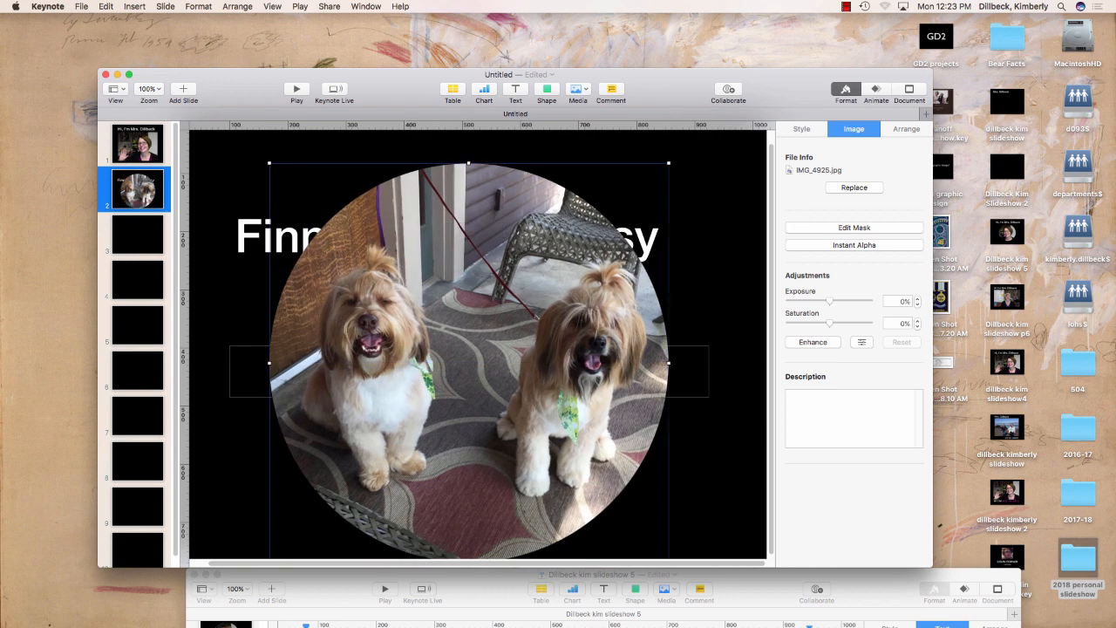
pyautogui.moveTo(284, 237); pyautogui.dragTo(292, 188)
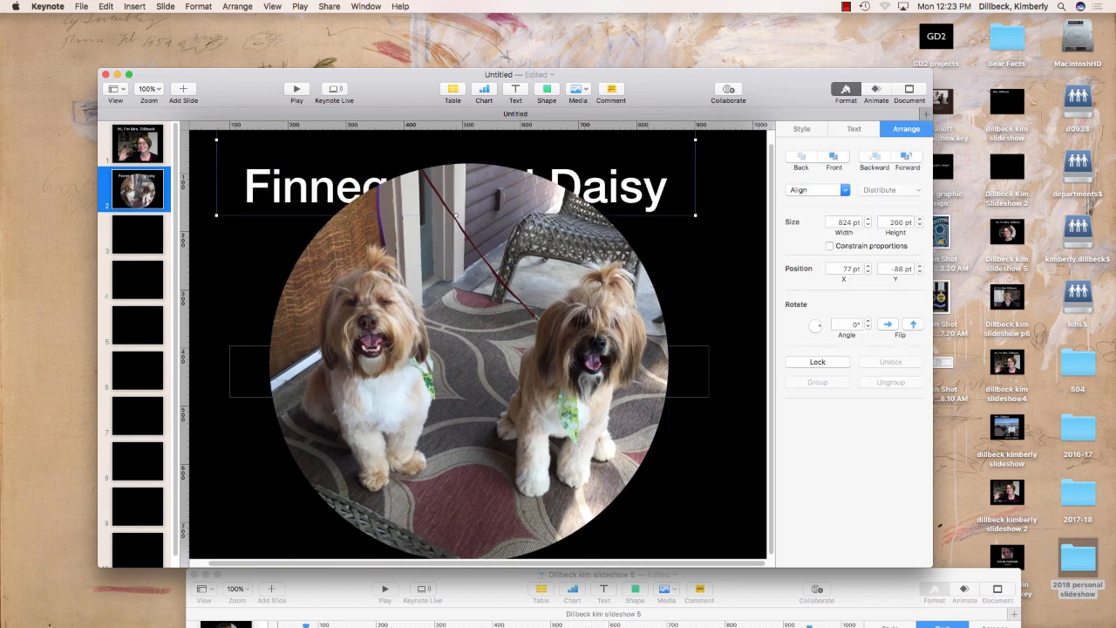
# Step: Bring the "Finnegan and Daisy" title to the front and separate it from the circular dog photo, with the photo below
pyautogui.click(833, 157)
pyautogui.moveTo(462, 267); pyautogui.dragTo(456, 359)
pyautogui.moveTo(572, 191); pyautogui.dragTo(593, 193)
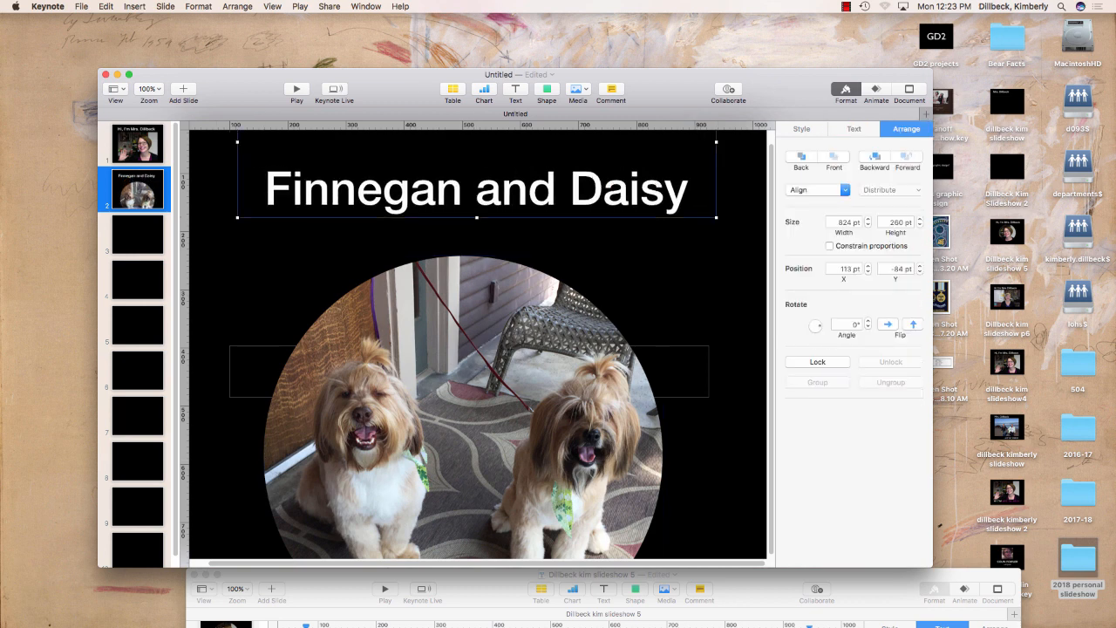
# Step: Examine the text formatting of the "Our Dogs Love the Beach" title on slide 13 of the finished example slideshow
pyautogui.click(854, 128)
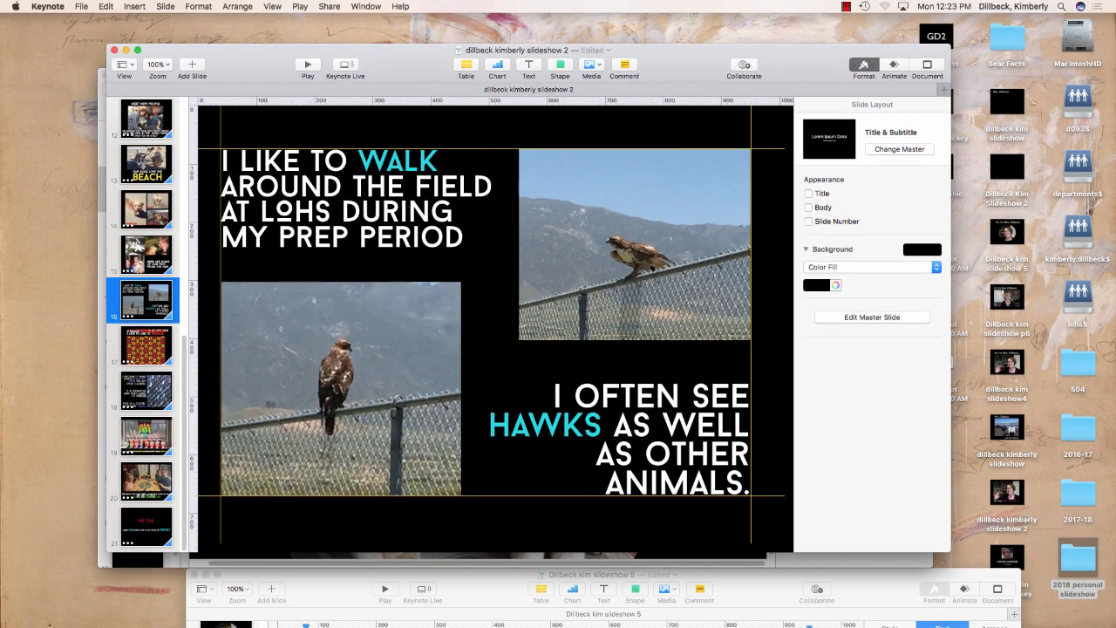
pyautogui.click(147, 164)
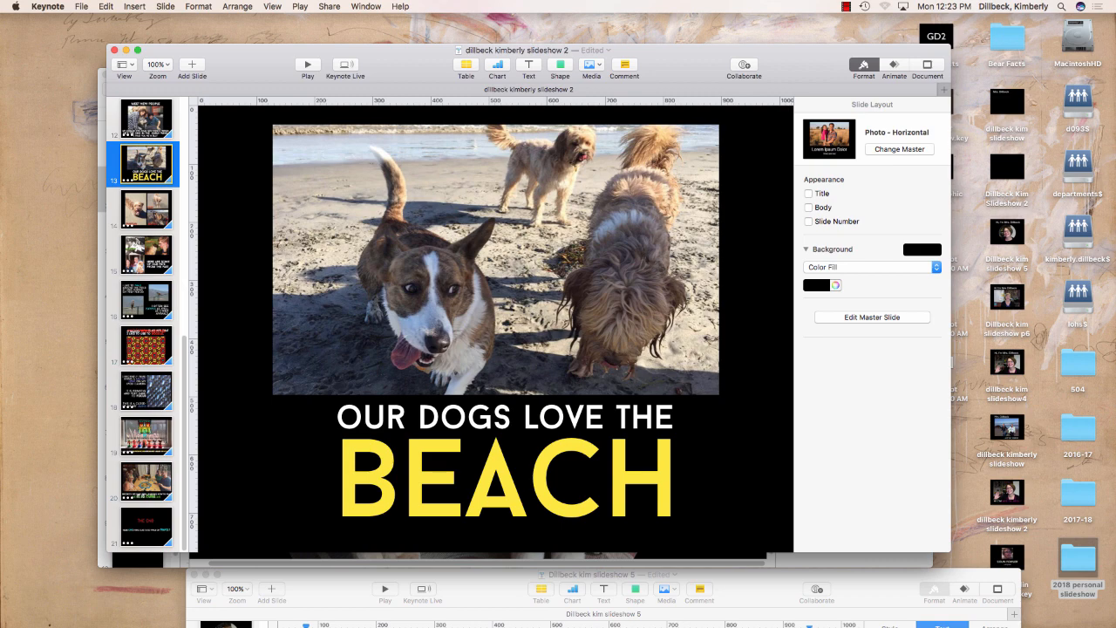
pyautogui.click(507, 477)
pyautogui.click(872, 104)
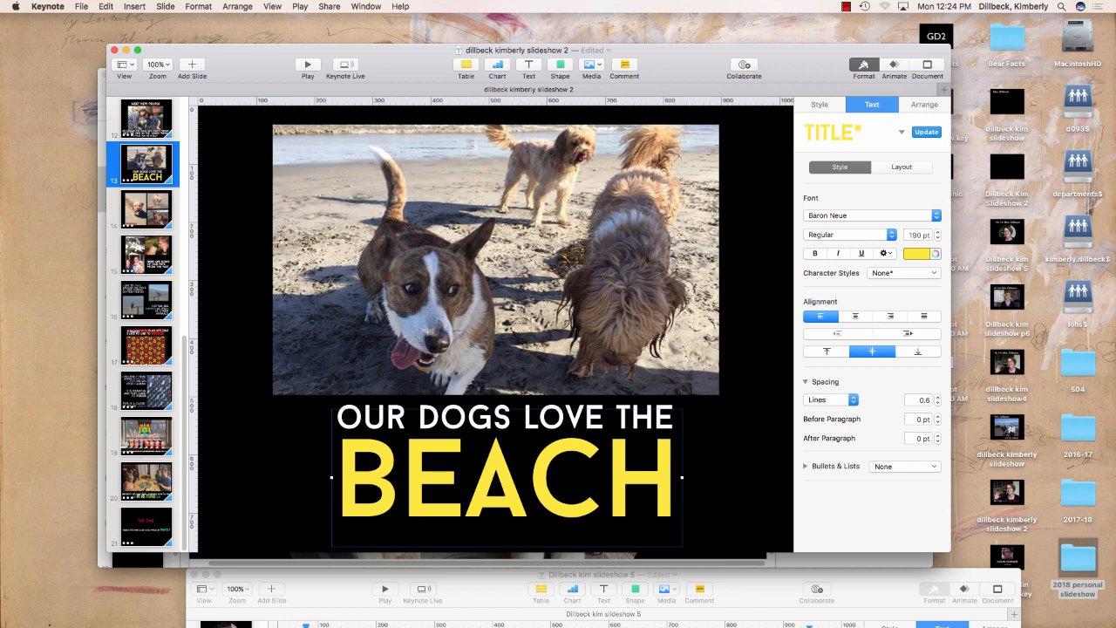
pyautogui.moveTo(697, 51); pyautogui.dragTo(750, 20)
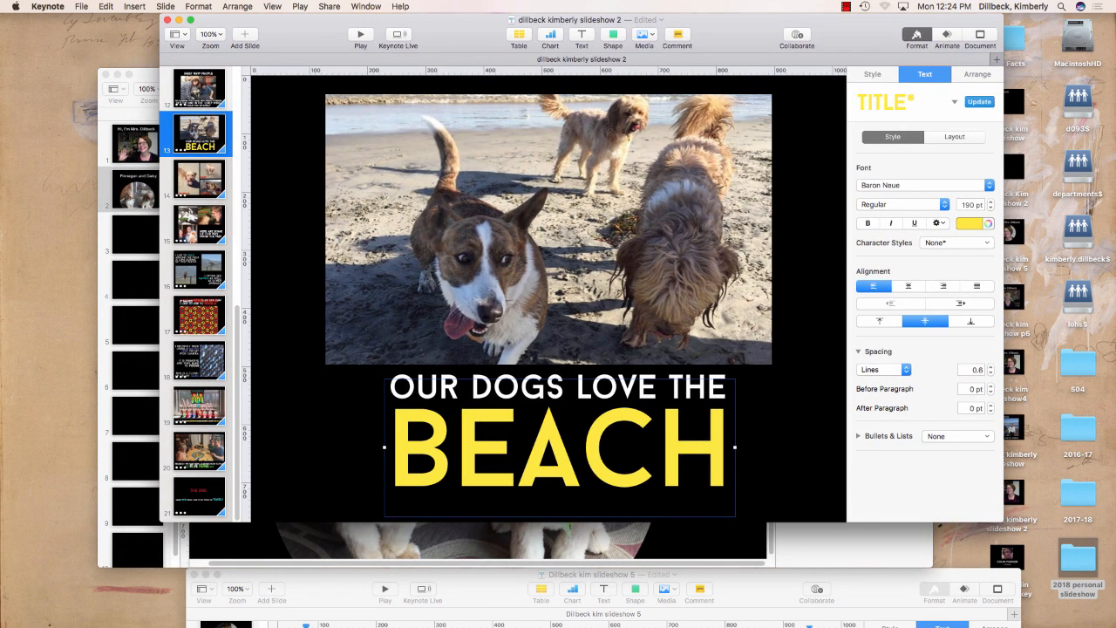
pyautogui.moveTo(751, 20); pyautogui.dragTo(685, 52)
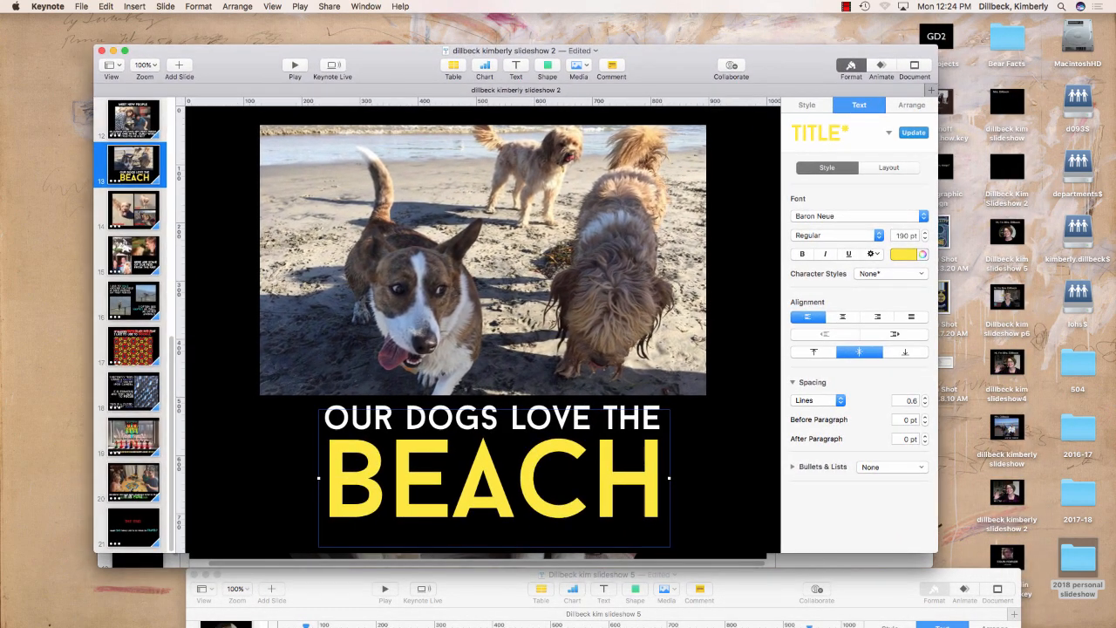